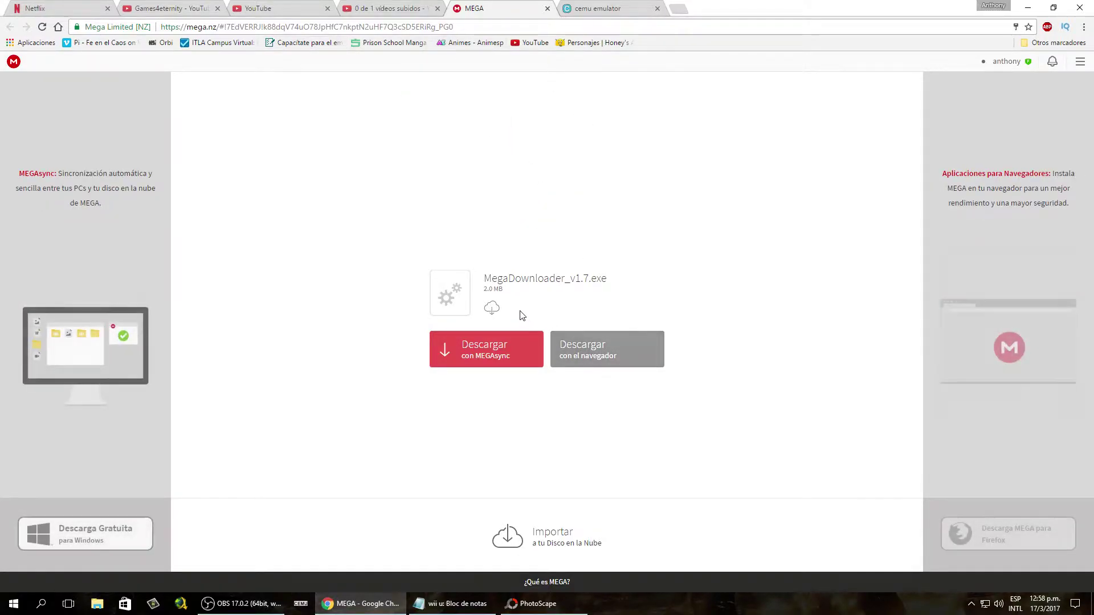
Step: Download MegaDownloader_v1.7.exe through the browser and keep both flagged files, setup.exe and the MegaDownloader installer
left_click(599, 356)
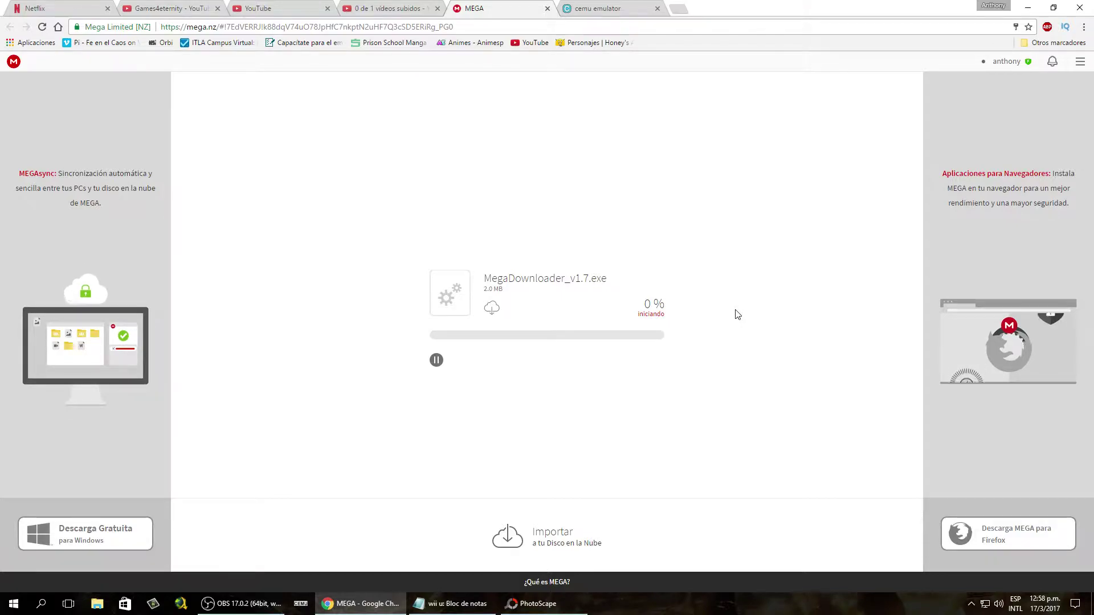
left_click(391, 13)
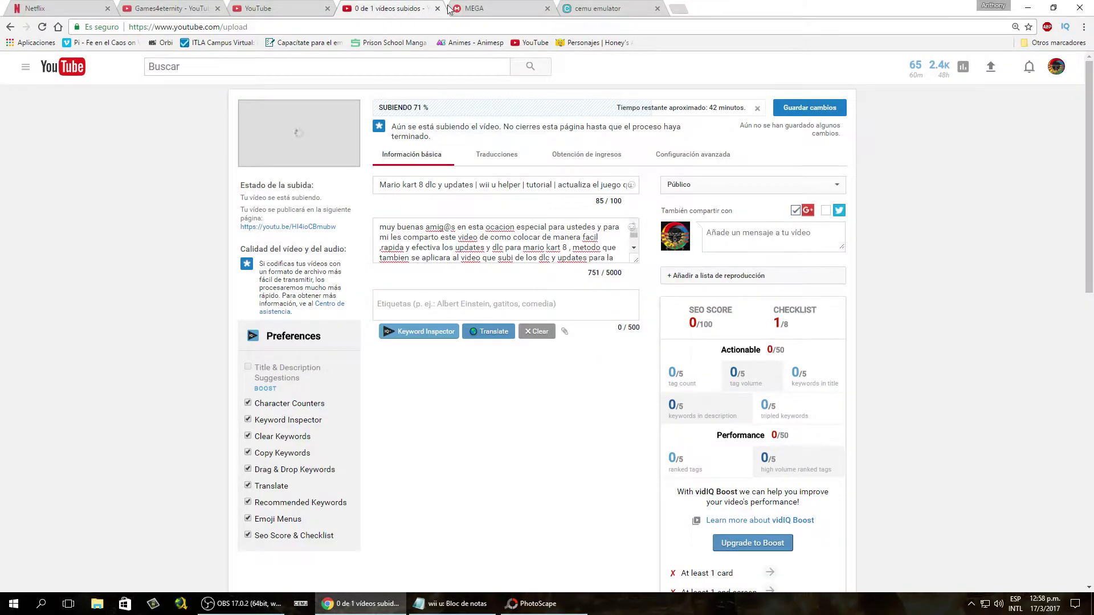
left_click(493, 8)
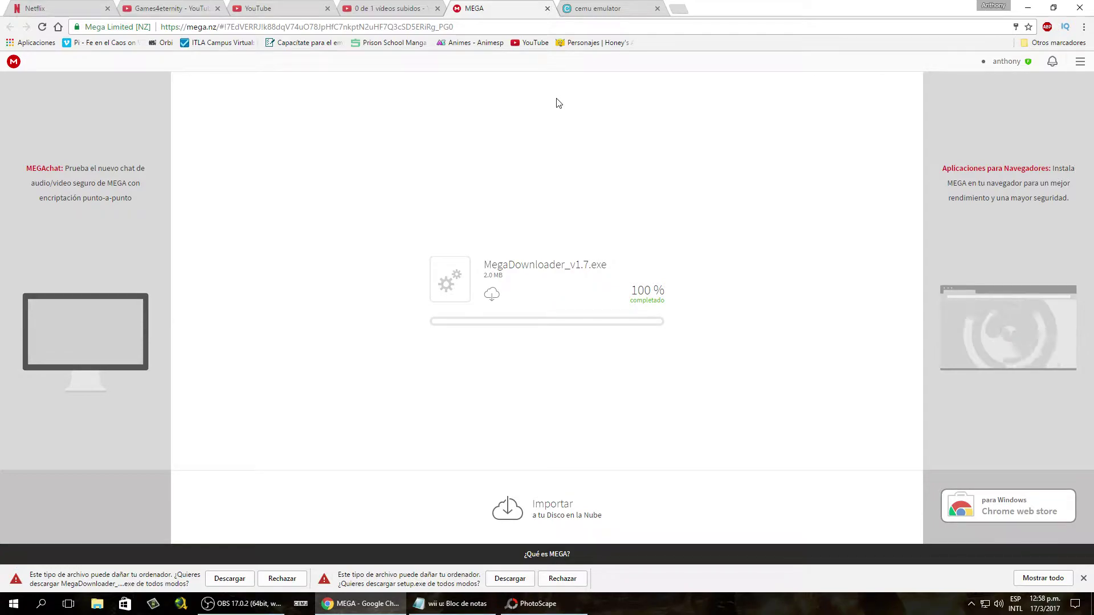
left_click(525, 577)
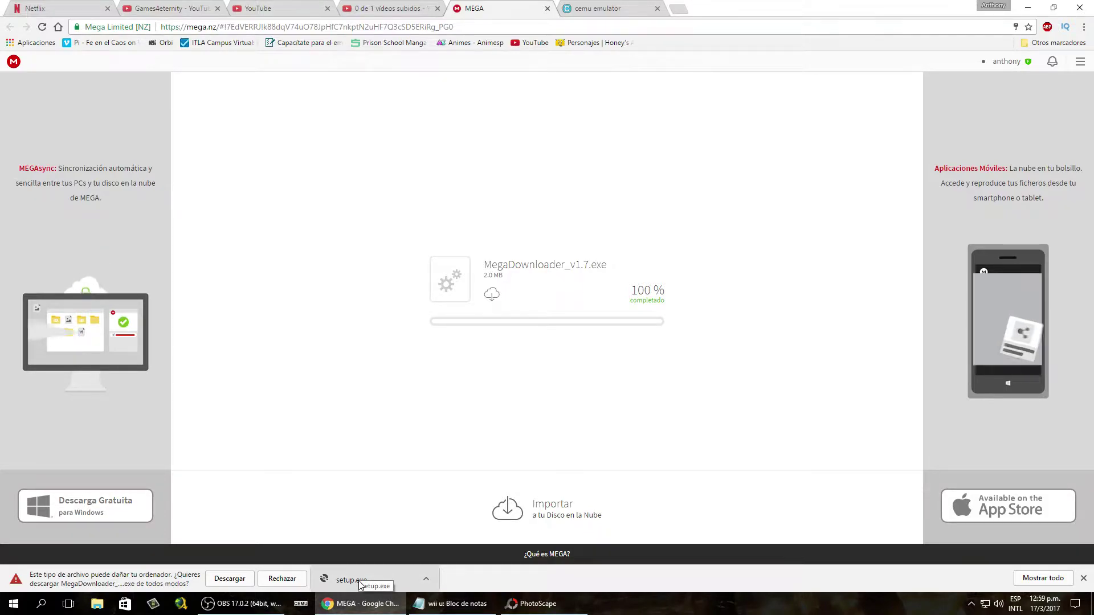
left_click(230, 579)
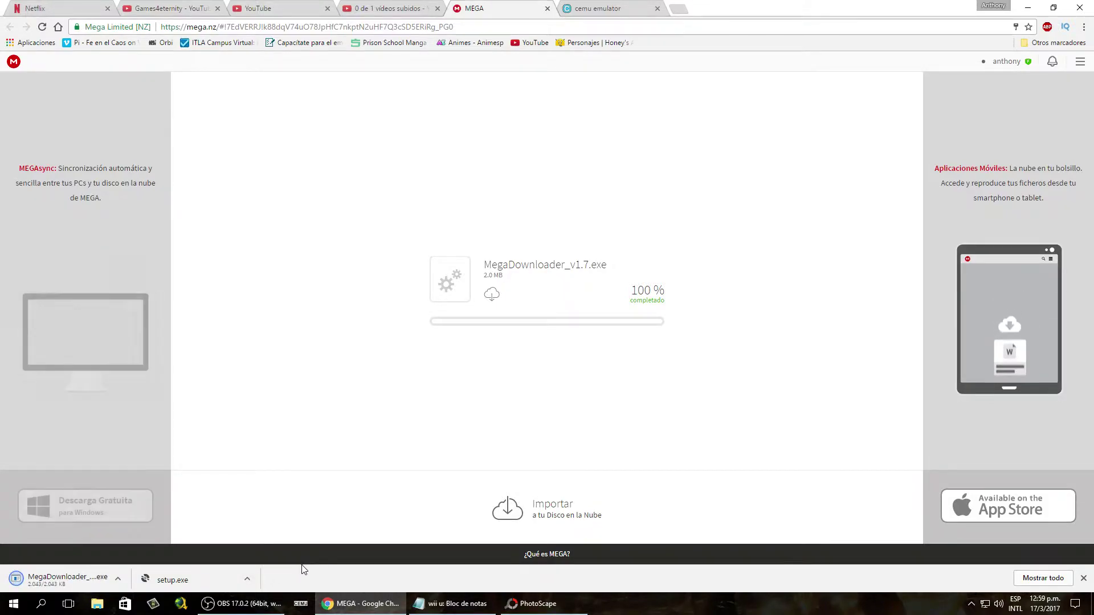
Step: Show the downloaded setup.exe in the Descargas folder and delete it
left_click(247, 579)
left_click(268, 542)
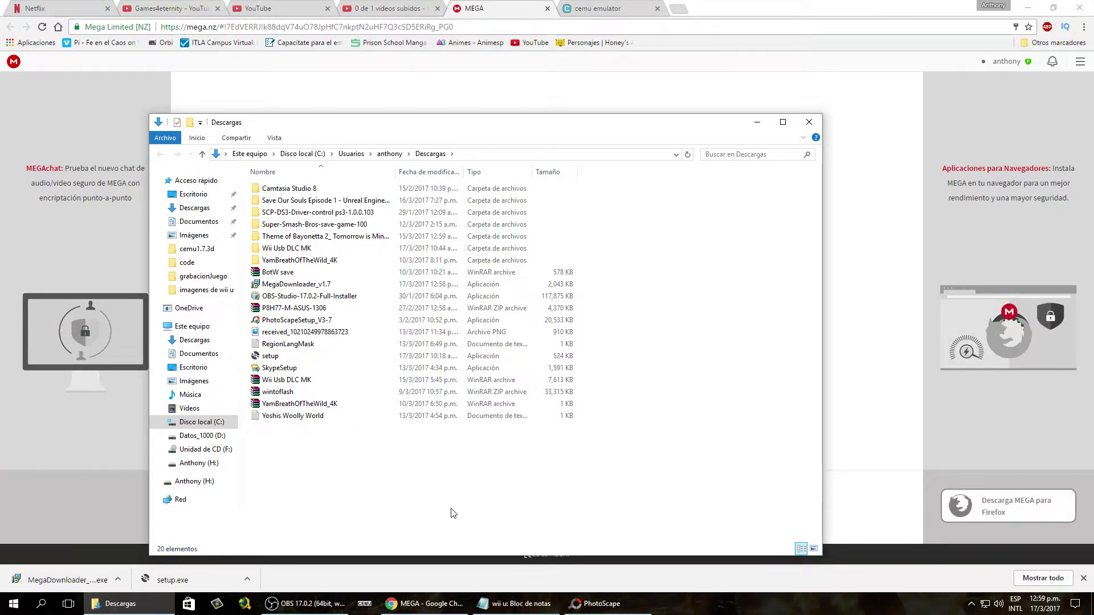
left_click(269, 359)
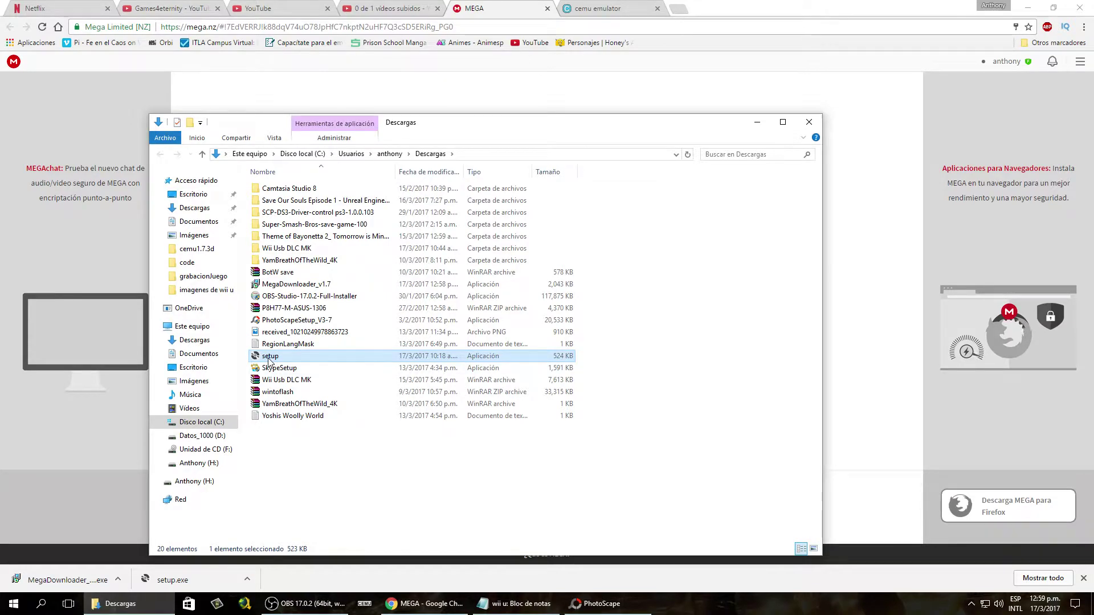
key("Delete")
Step: Run the MegaDownloader_v1.7 installer, minimize the folder window, and accept Español as the installation language
left_click(312, 286)
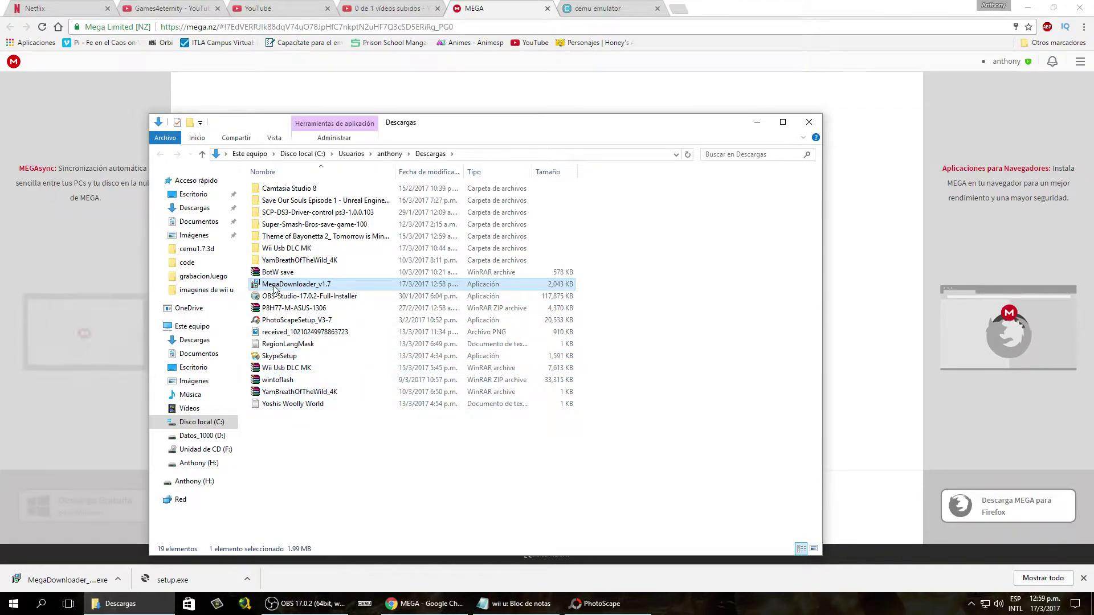
double_click(313, 285)
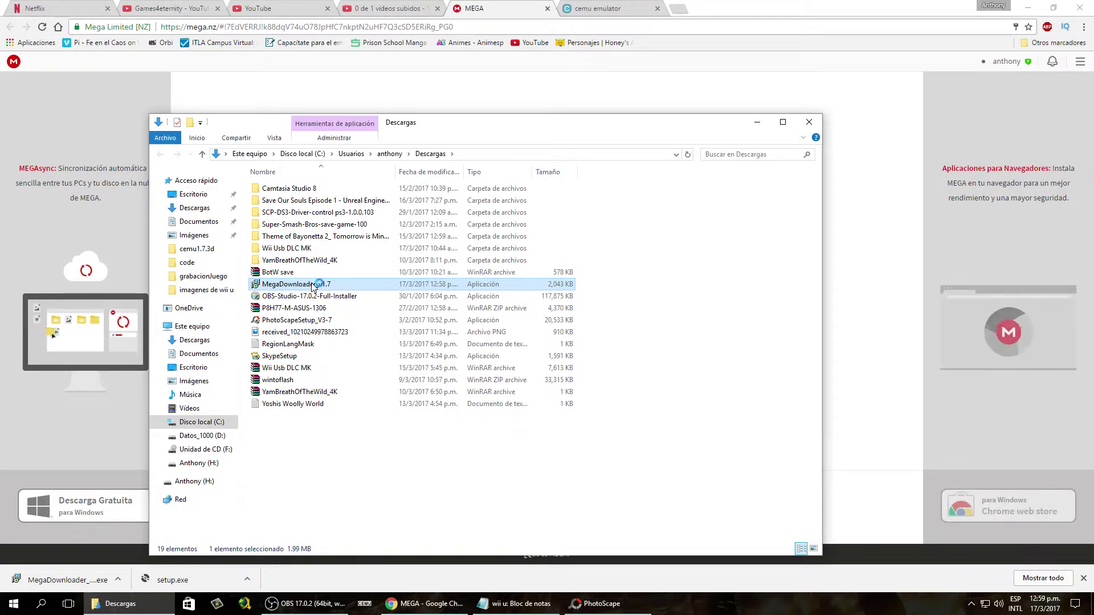
left_click(758, 122)
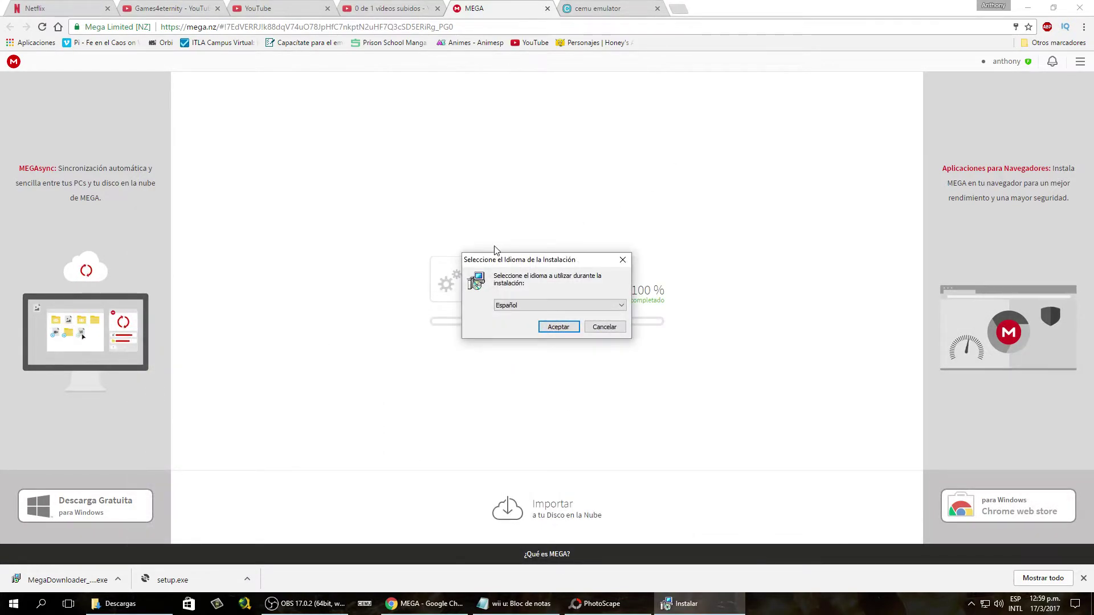
left_click(557, 326)
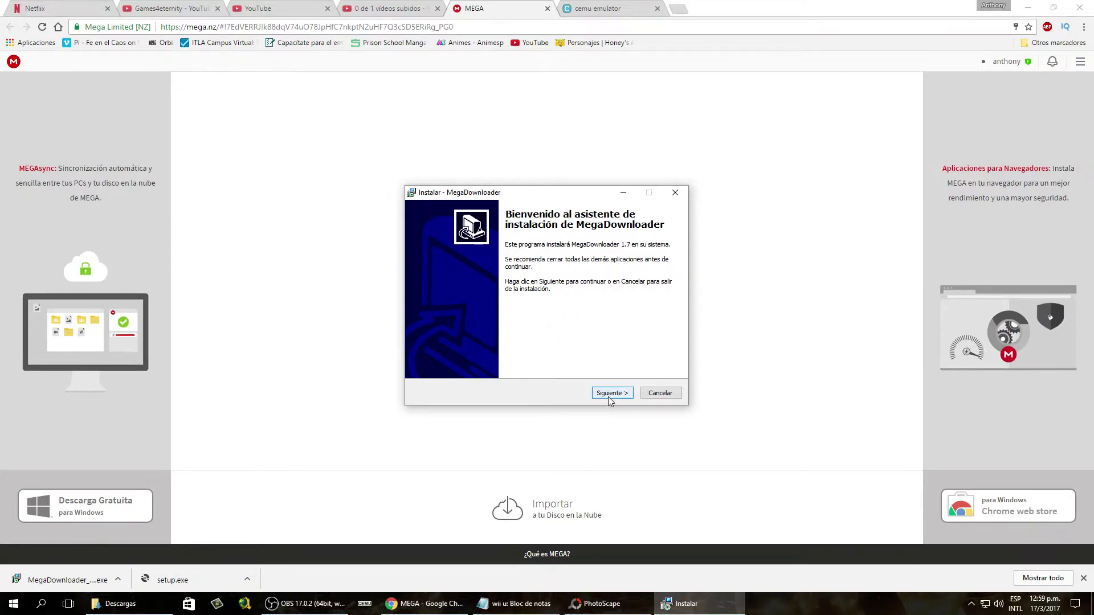
Step: Install MegaDownloader in C:\Program Files\MegaDownloader with a Start menu folder and desktop icon, and launch it on finishing
left_click(608, 394)
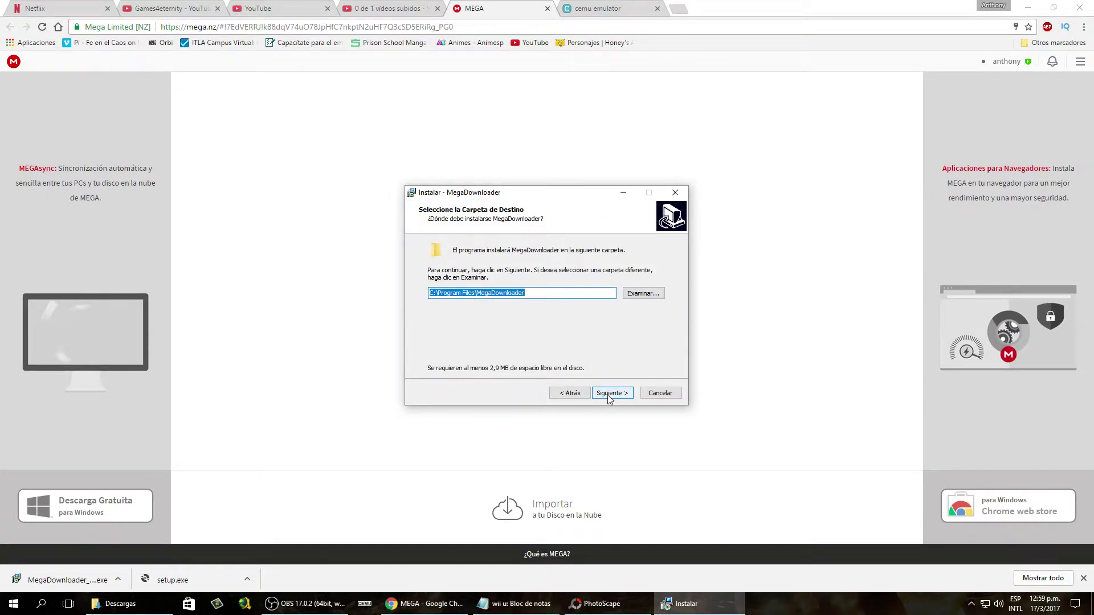
left_click(608, 394)
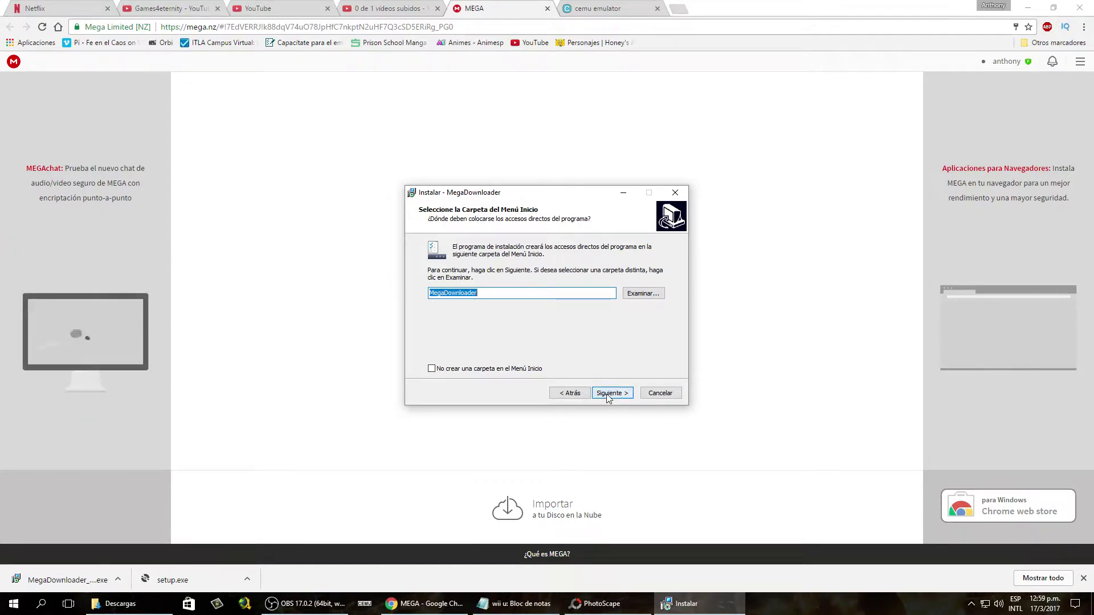
left_click(609, 393)
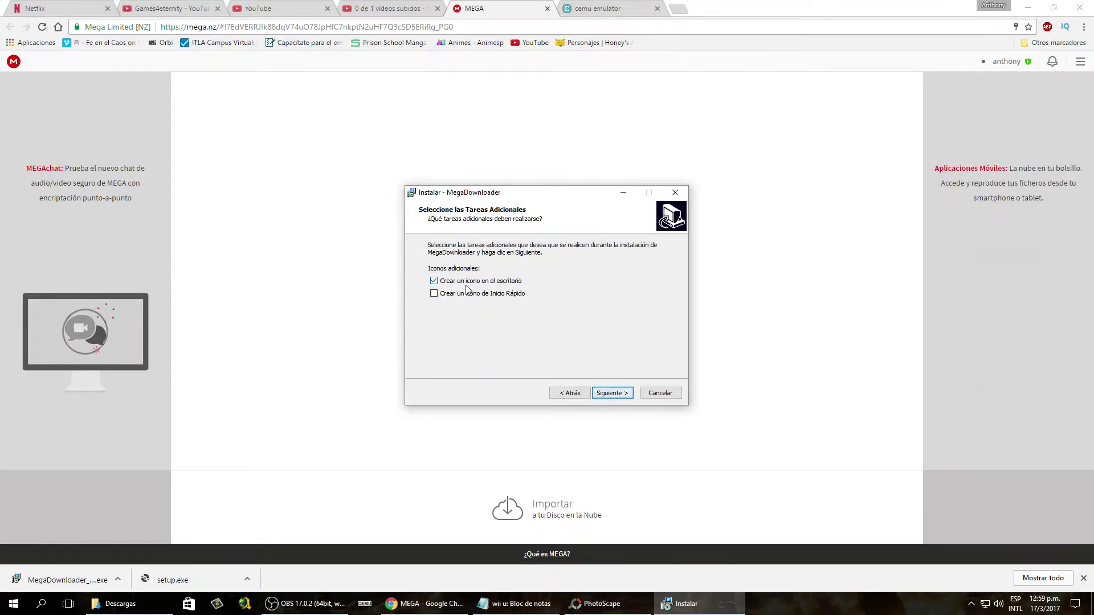
left_click(607, 394)
left_click(605, 393)
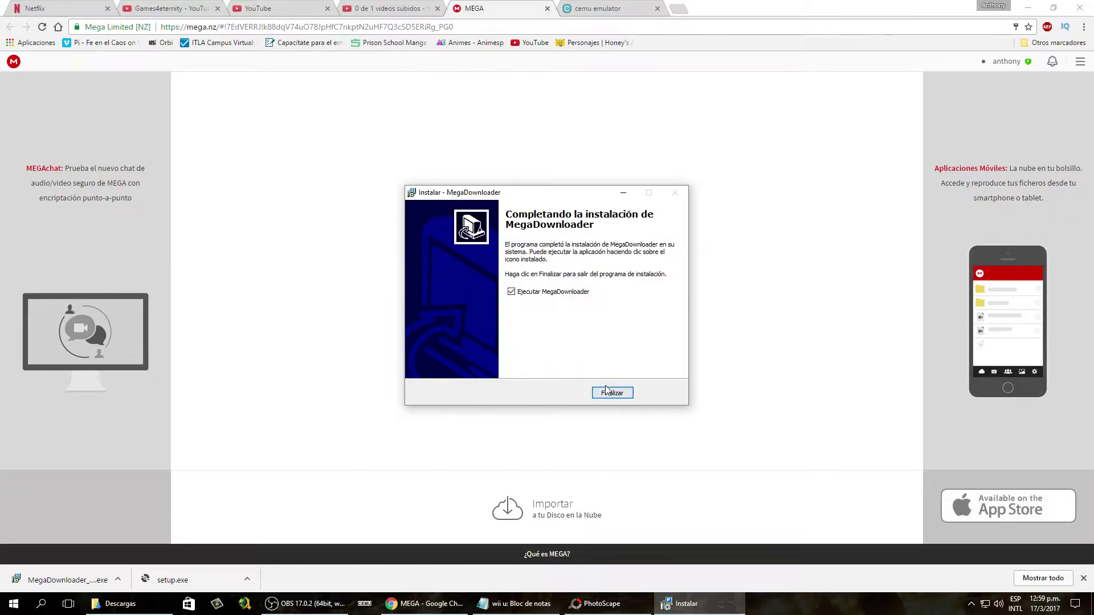
left_click(608, 392)
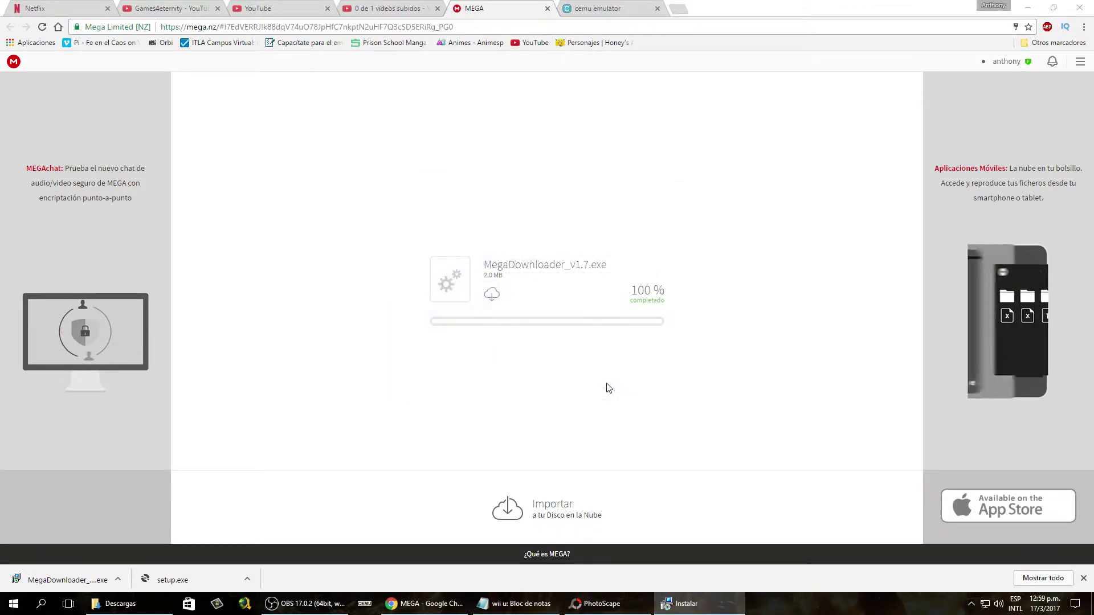
Step: Minimize the browser and accept the MEGA terms of use in MegaDownloader, moving the configuration window aside
left_click(1028, 8)
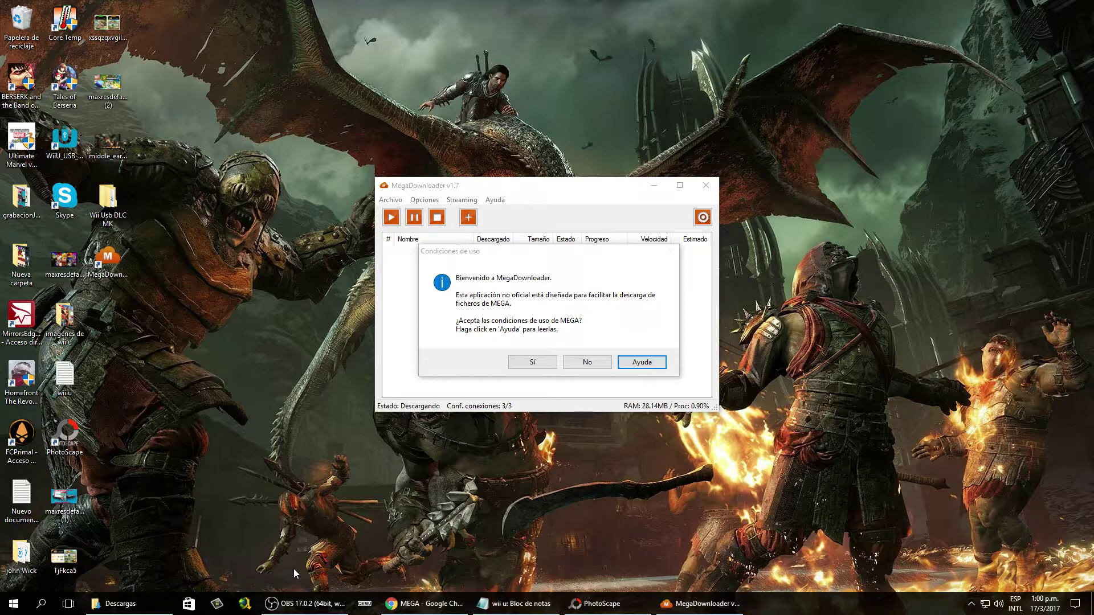
left_click(533, 366)
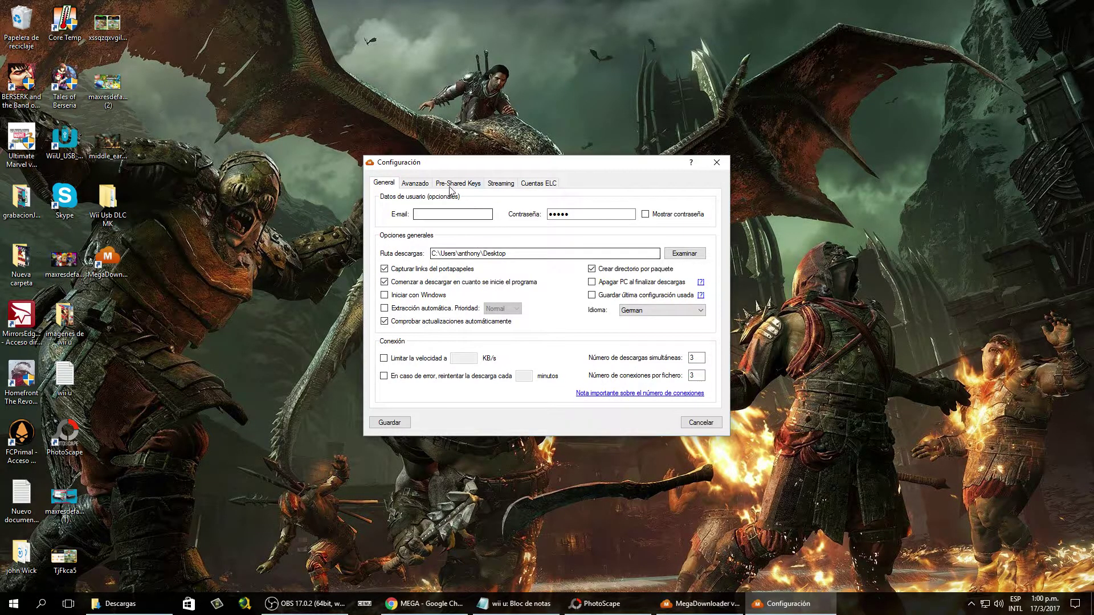
left_click_drag(434, 166, 359, 152)
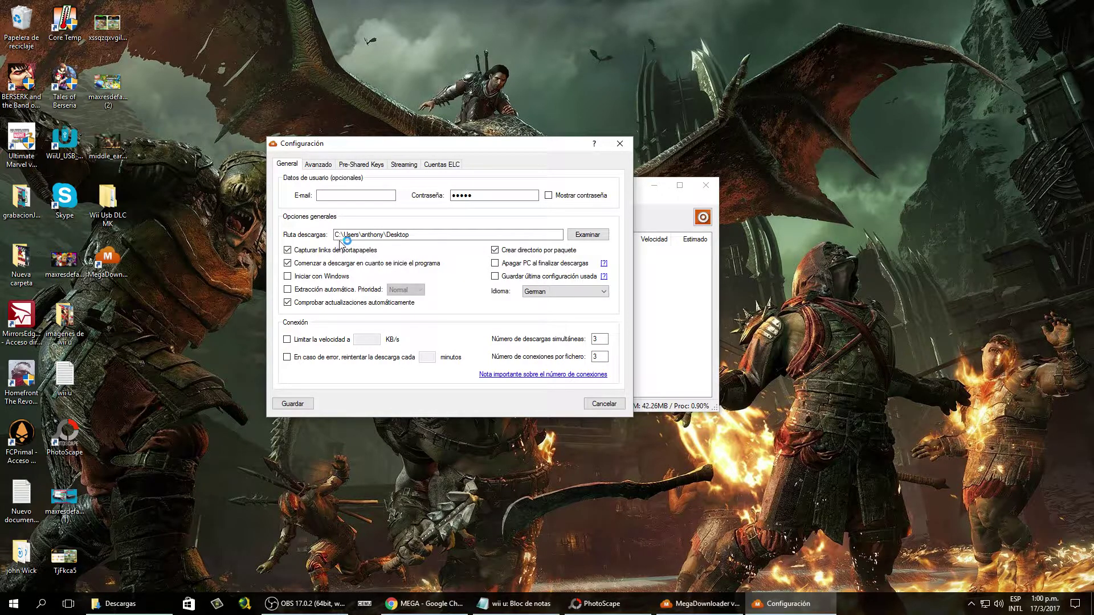
Step: Set the download path to the Grabaciones_juegos folder on the Datos_1000 (D:) drive
left_click(588, 235)
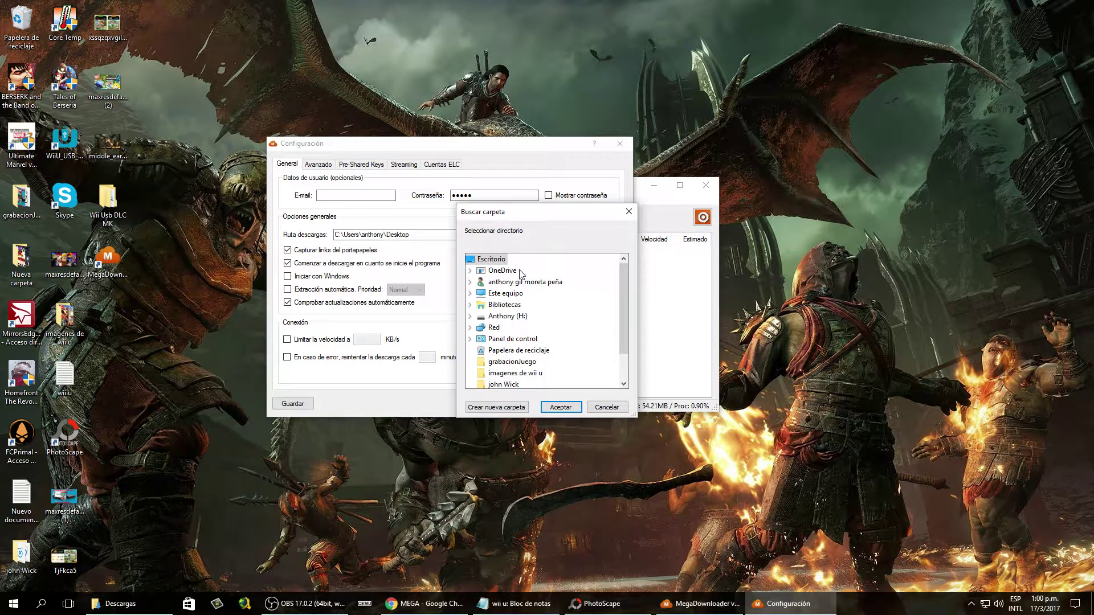
scroll(595, 361, "down", 1)
scroll(587, 350, "up", 1)
left_click(504, 317)
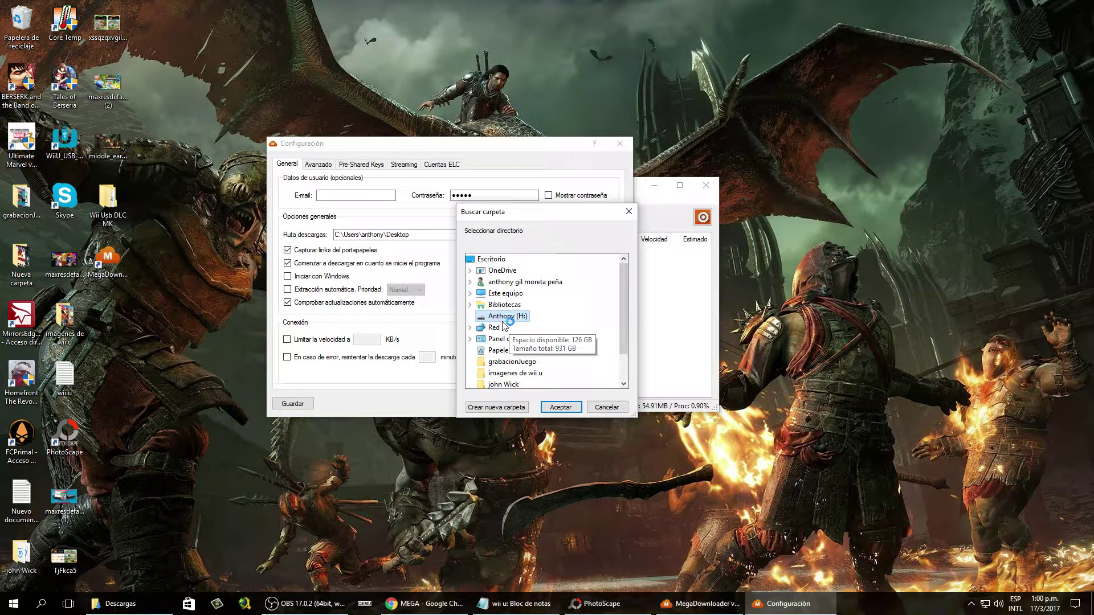
double_click(504, 294)
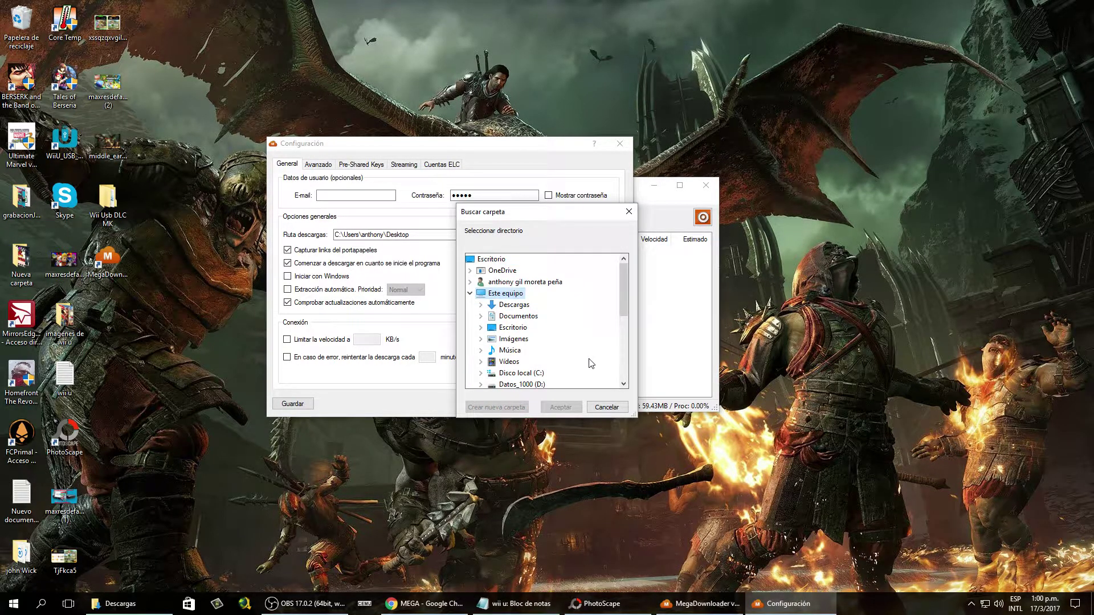
scroll(588, 362, "down", 1)
double_click(537, 375)
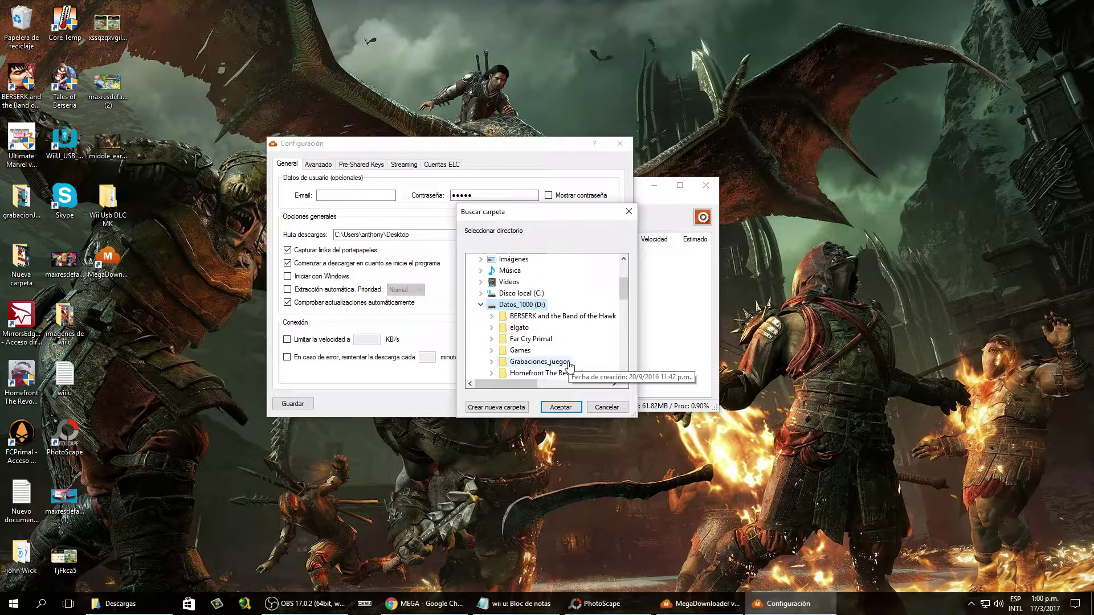
scroll(570, 365, "down", 1)
double_click(548, 296)
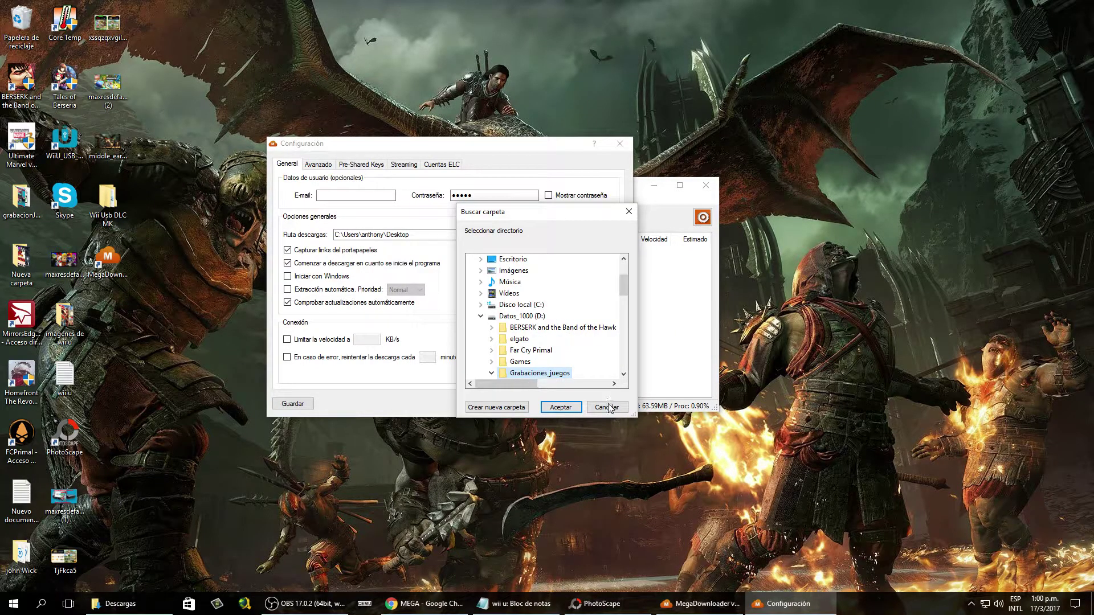
left_click(561, 407)
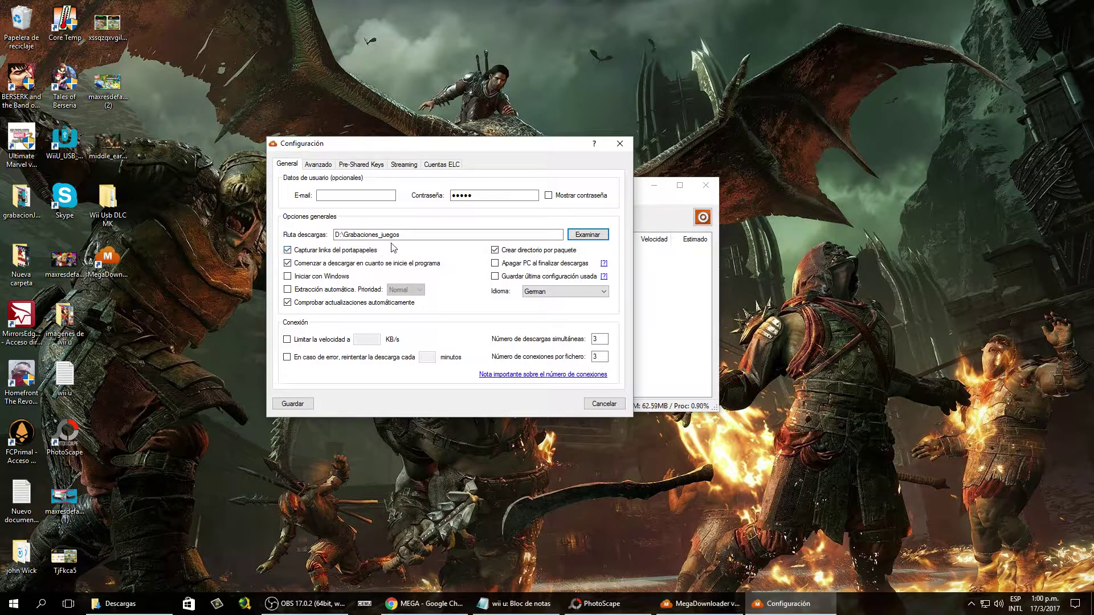
Step: Clear the account password field and look over the other configuration pages, including Pre-Shared Keys, before returning to the general settings
key("shift+Tab")
key("shift+Tab")
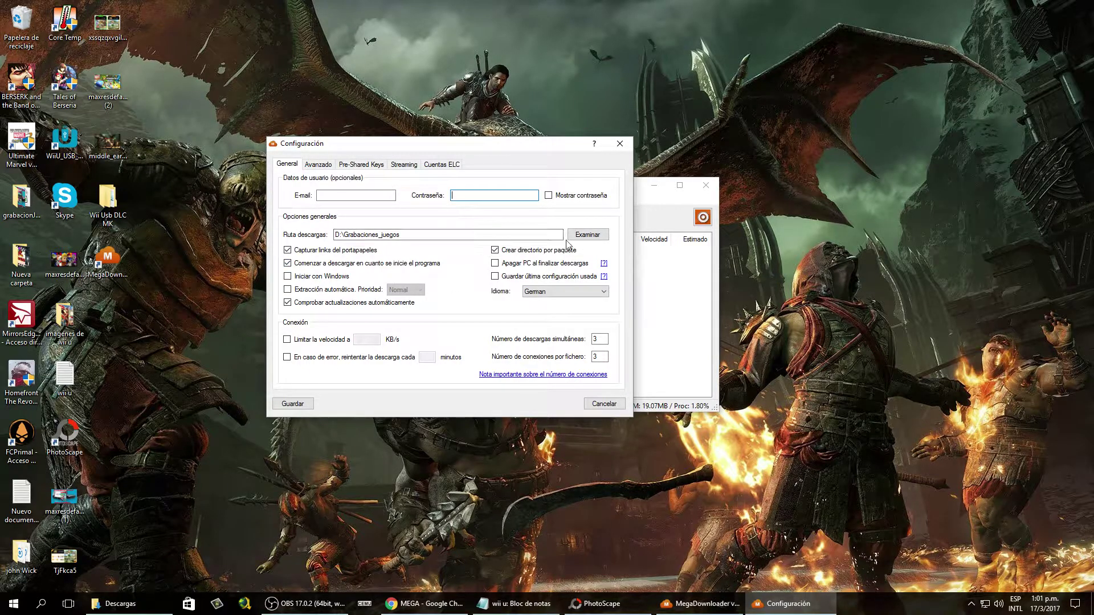
left_click(319, 164)
key("ctrl+Tab")
key("ctrl+Tab")
key("ctrl+Tab")
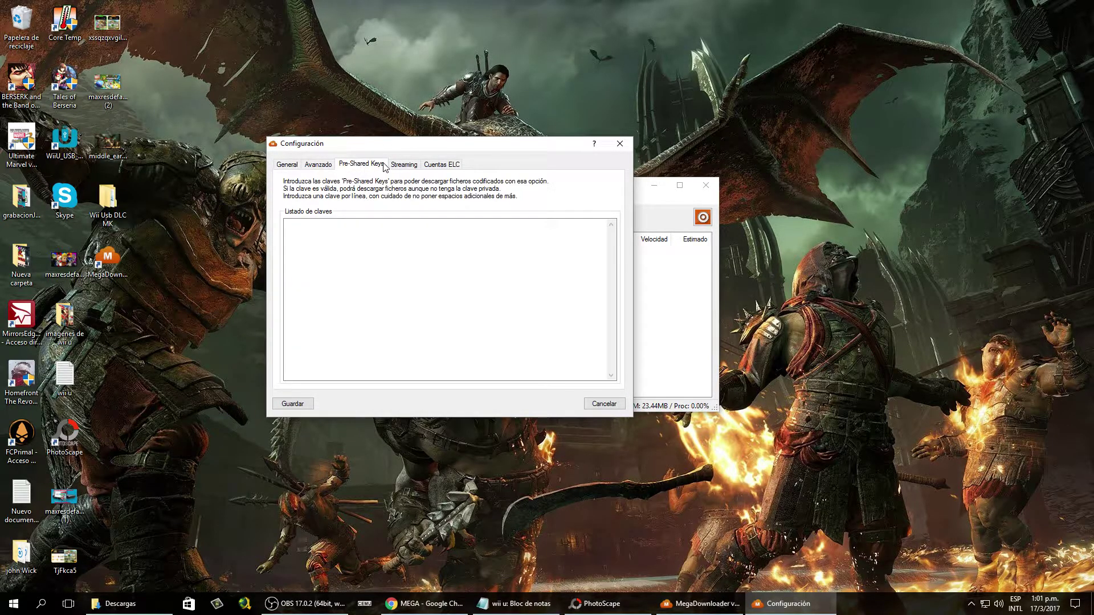
left_click(288, 164)
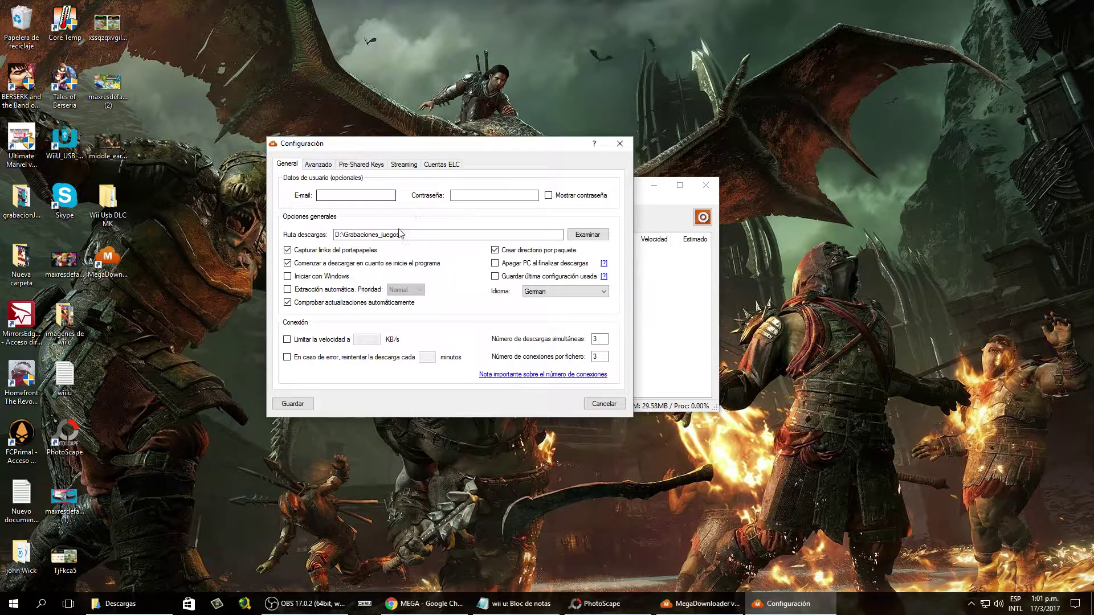
Step: Save the configuration, then close MegaDownloader and restart it from the desktop
left_click(280, 405)
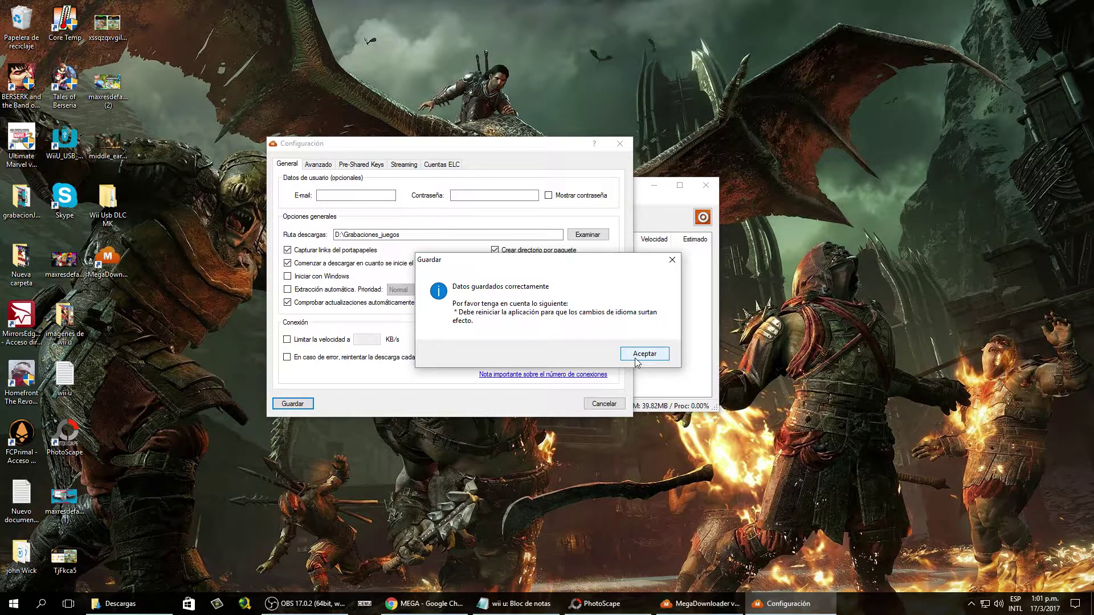
left_click(638, 357)
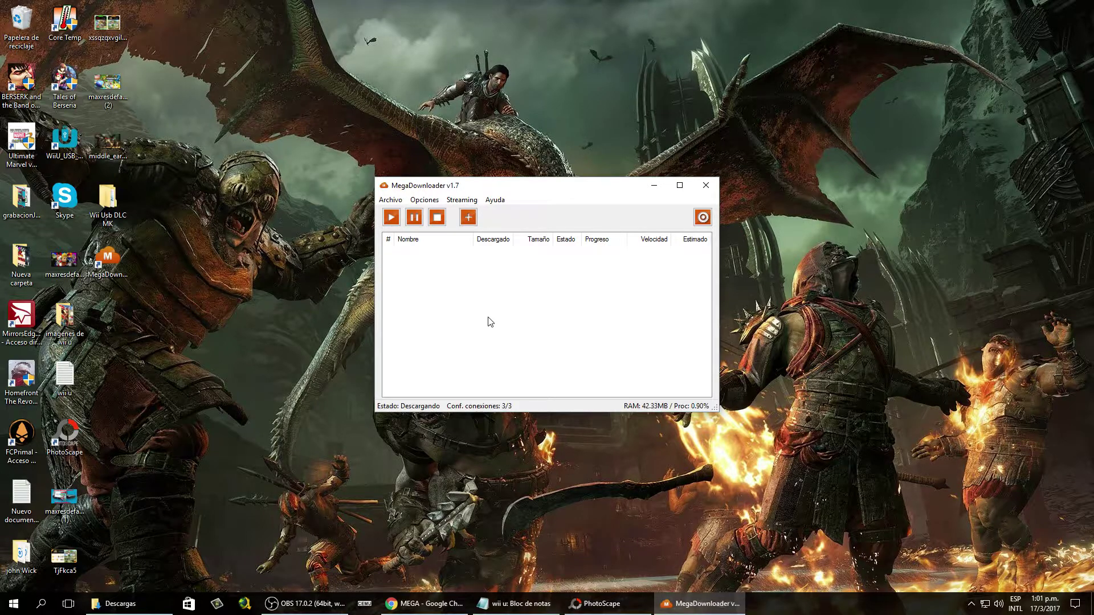
left_click(707, 185)
left_click(525, 337)
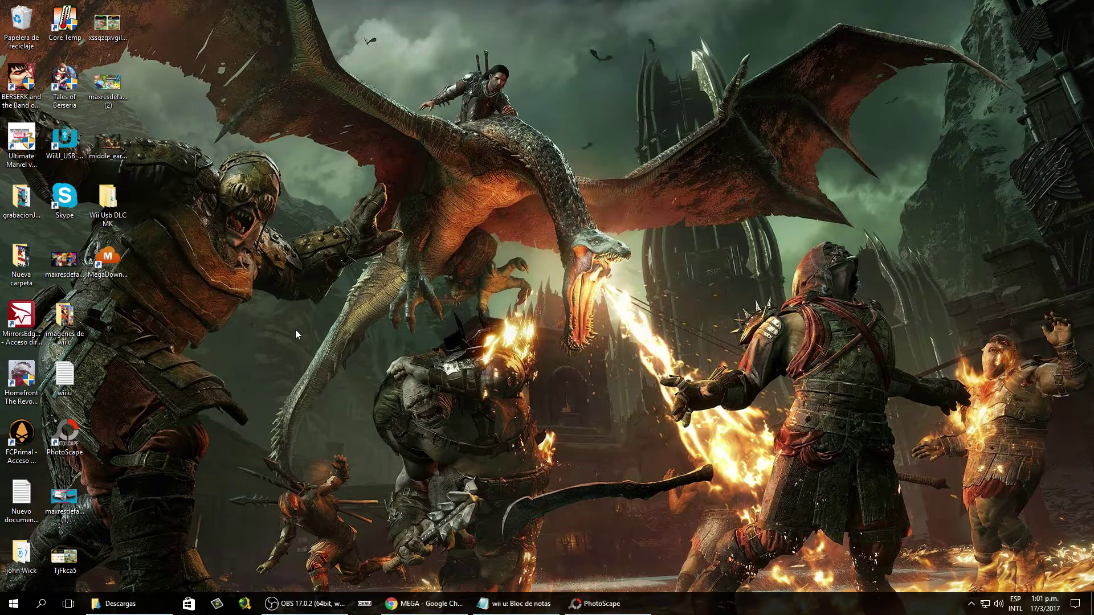
double_click(105, 266)
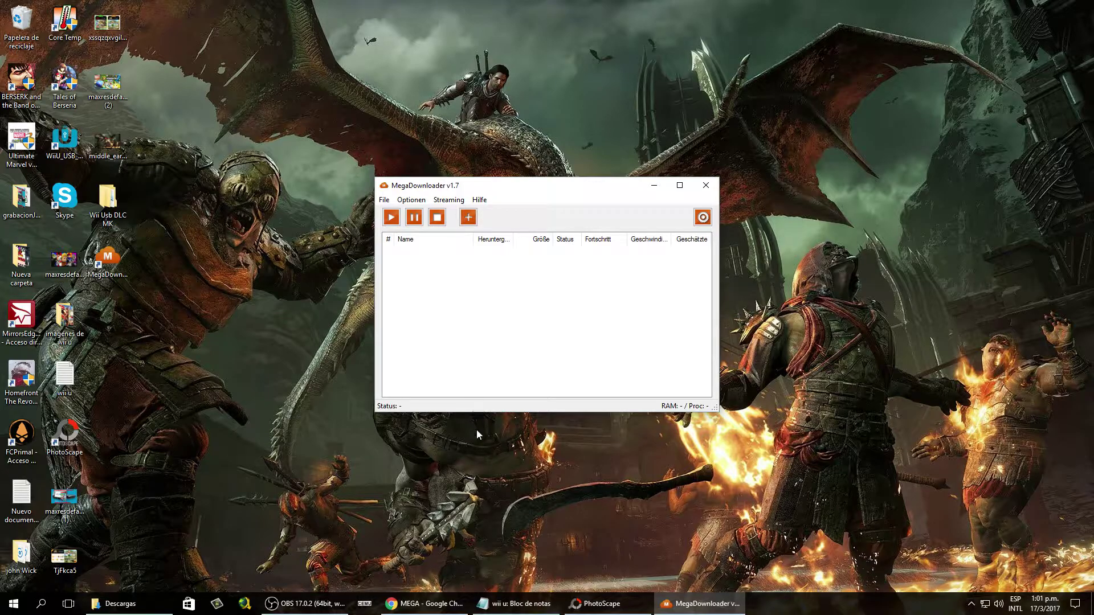
Step: Switch to Chrome and bring up the Games4eternity YouTube channel page
left_click(424, 604)
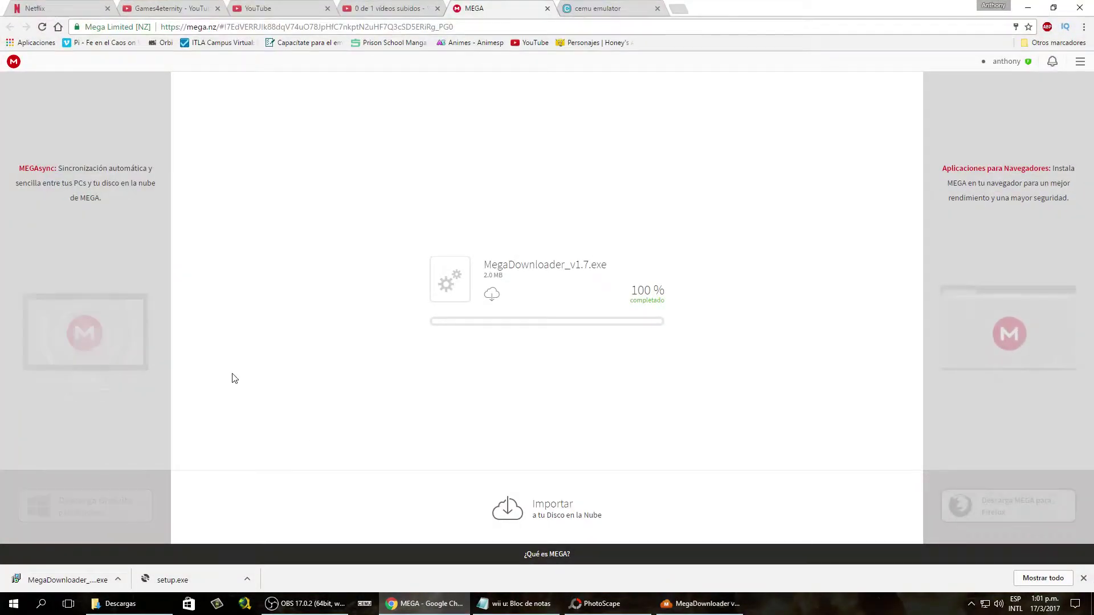
left_click(276, 8)
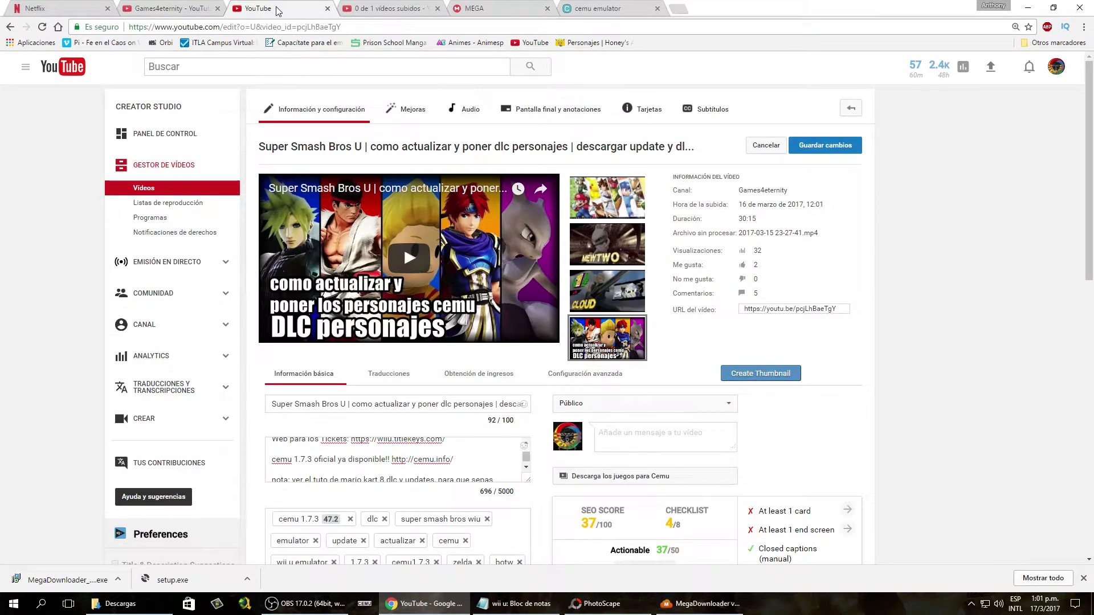
left_click(169, 7)
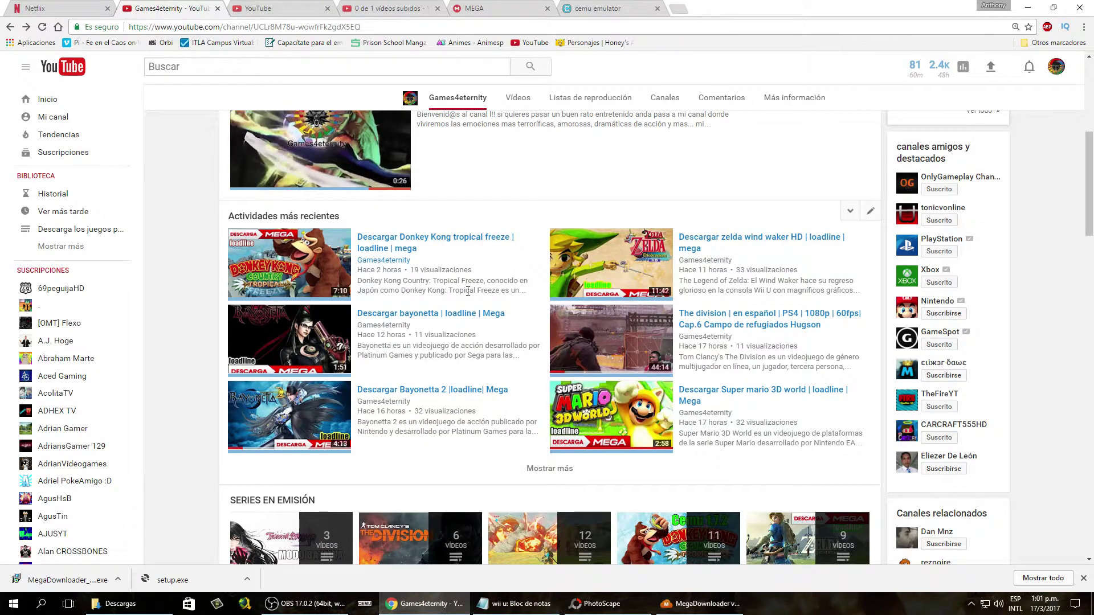
Step: Open the "Descargar Donkey Kong tropical freeze" video and expand its full description down to the game's download link
left_click(456, 241)
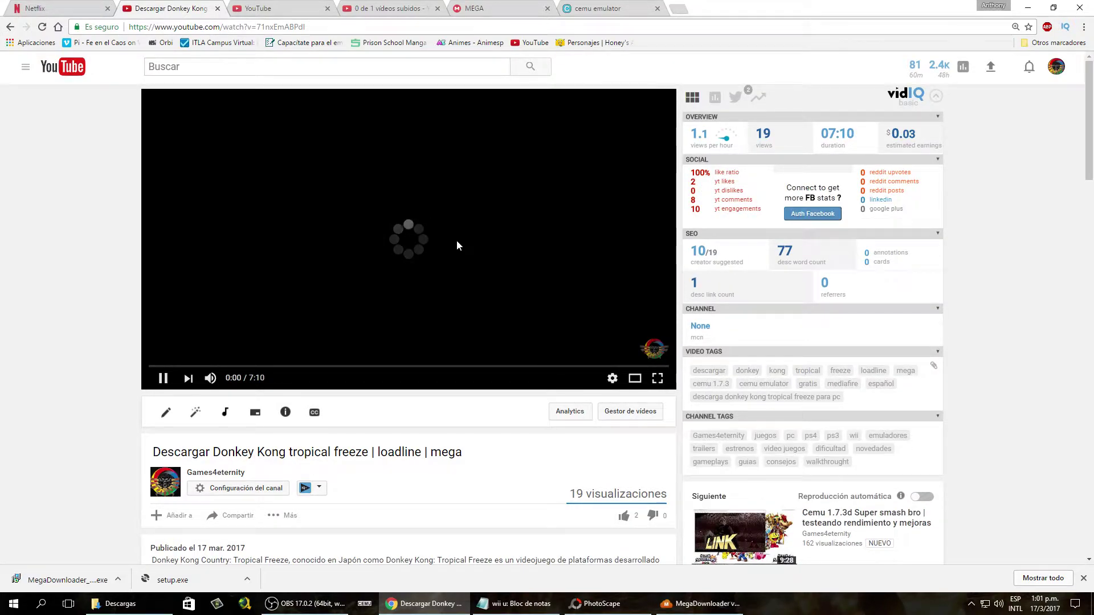
scroll(451, 242, "down", 4)
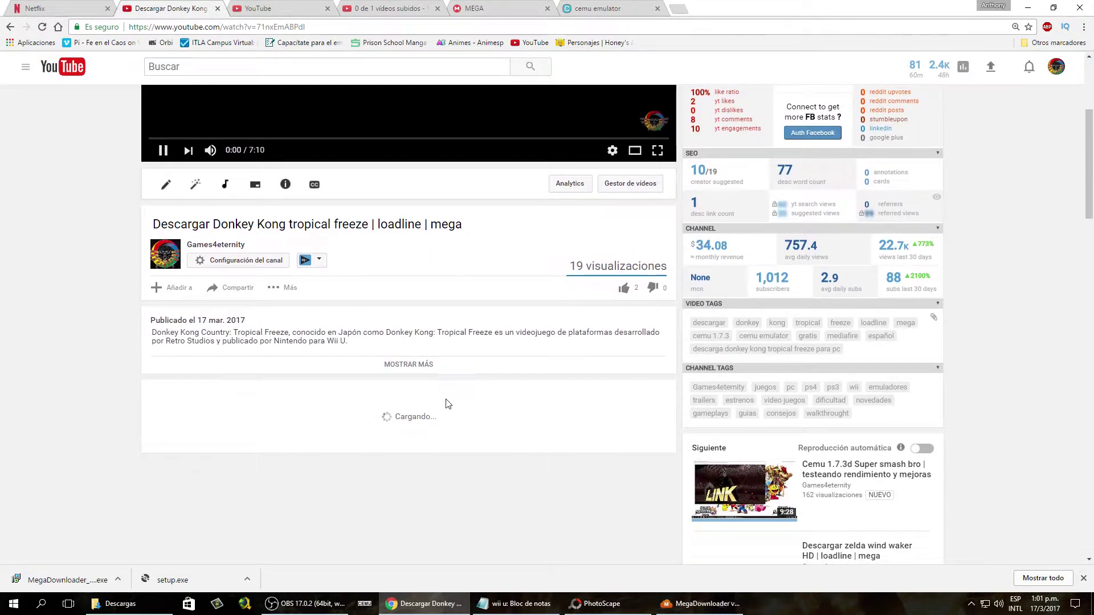
left_click(408, 365)
scroll(421, 382, "down", 2)
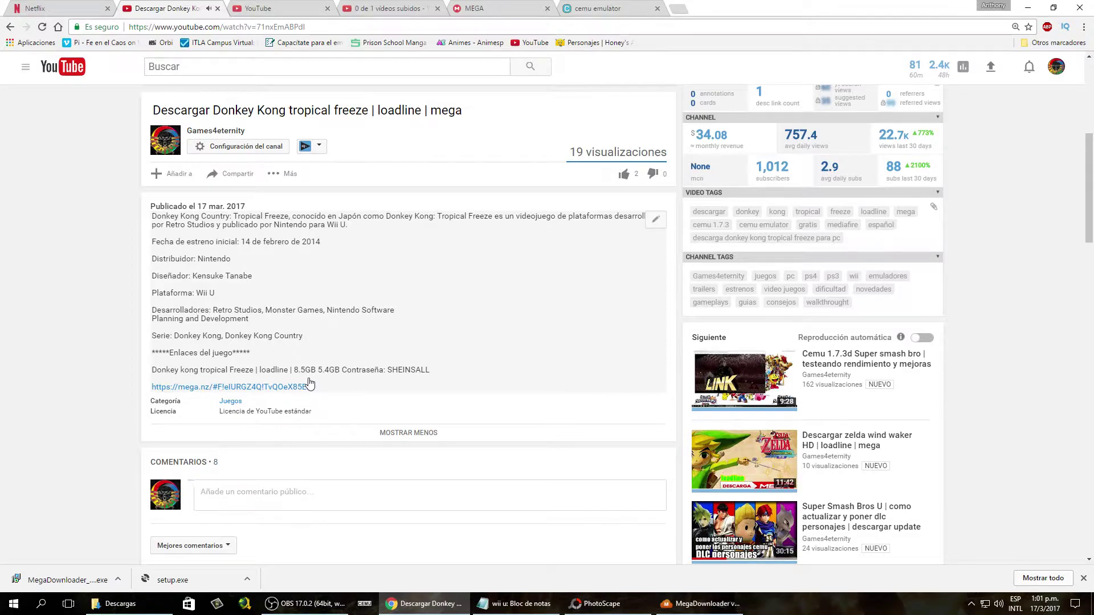
scroll(312, 386, "up", 4)
scroll(315, 381, "down", 1)
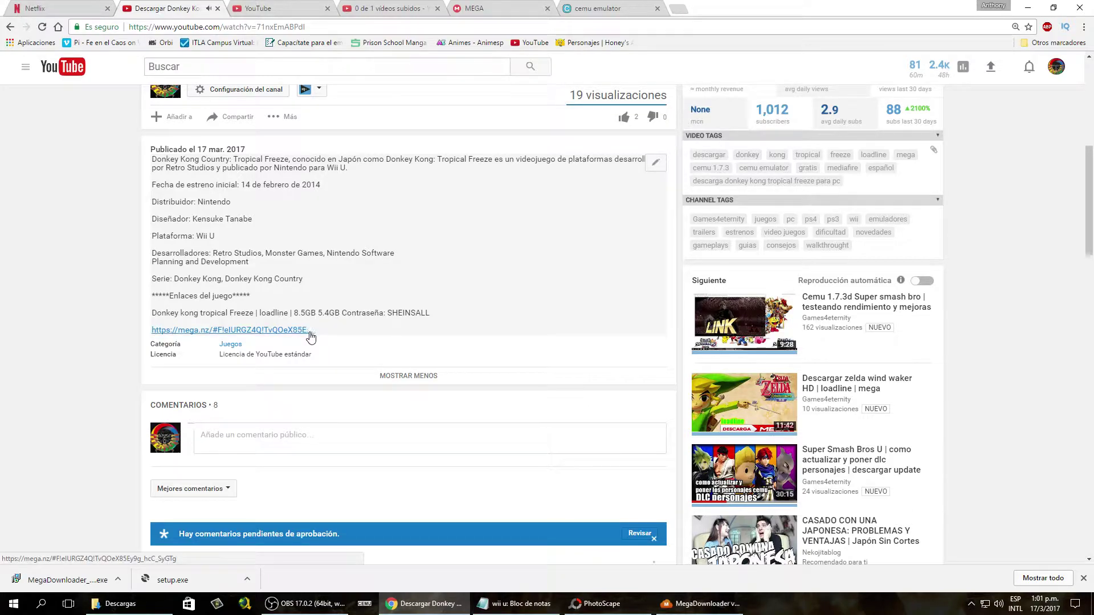
Step: Open the MEGA folder link from the video description and close the YouTube video's browser tab
left_click_drag(313, 332, 289, 342)
left_click(297, 344)
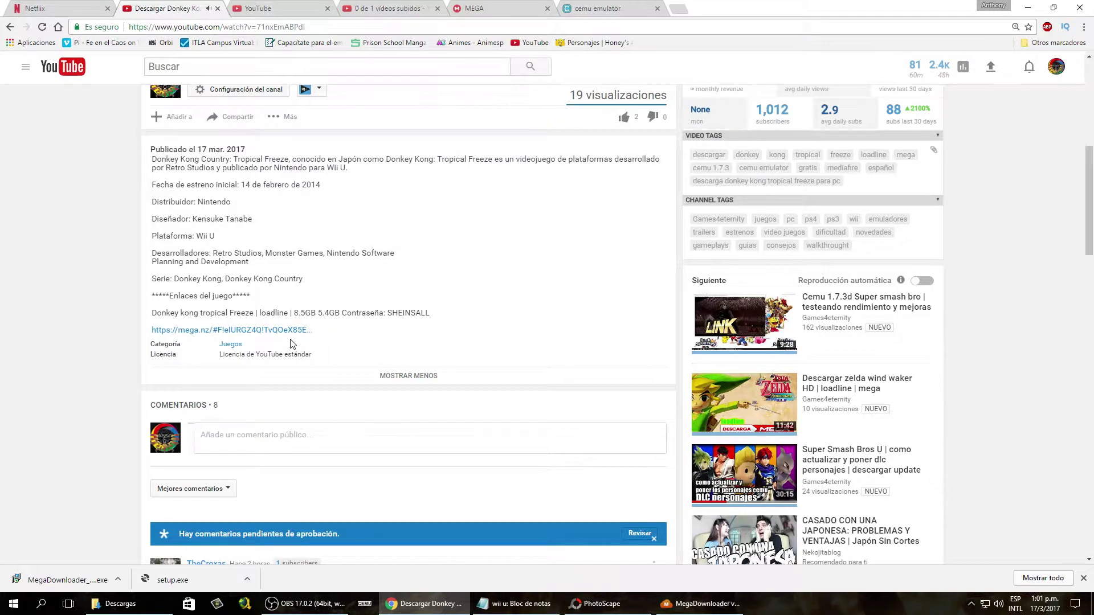
left_click(262, 330)
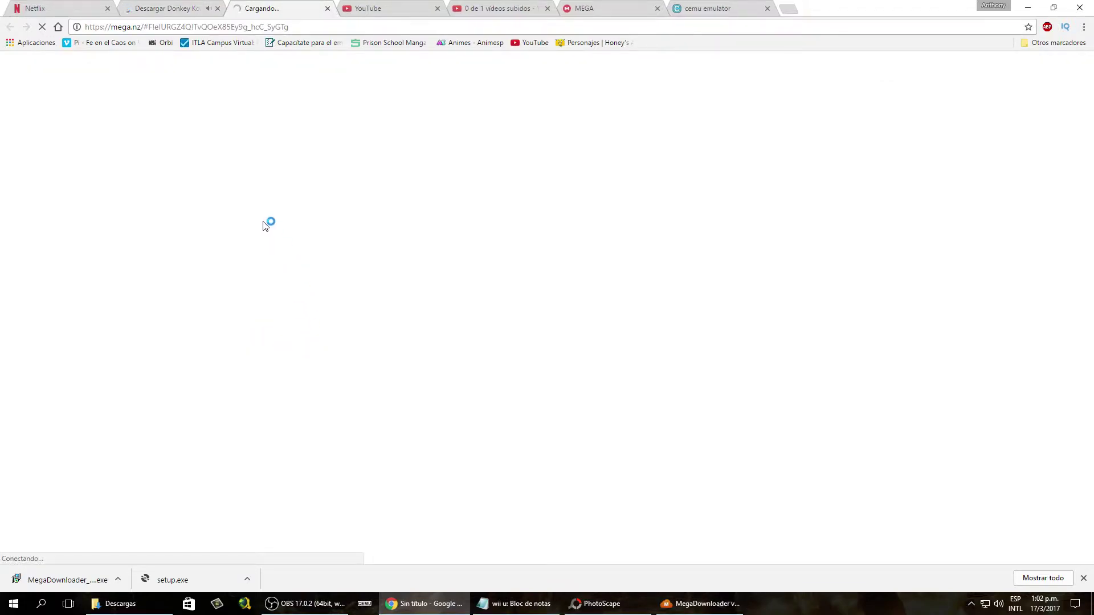
left_click(190, 8)
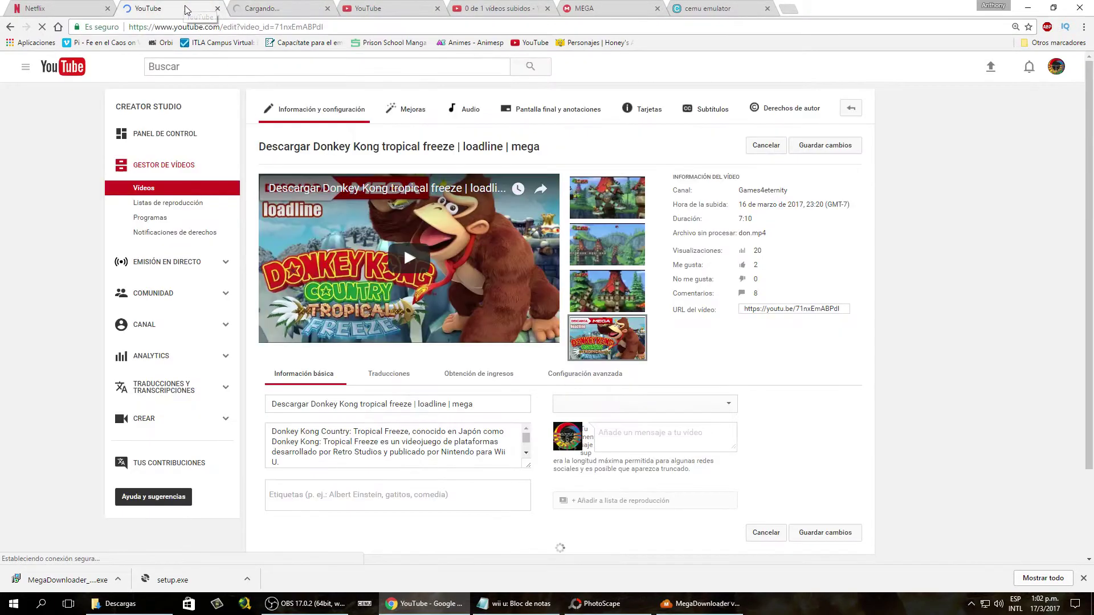
left_click(217, 8)
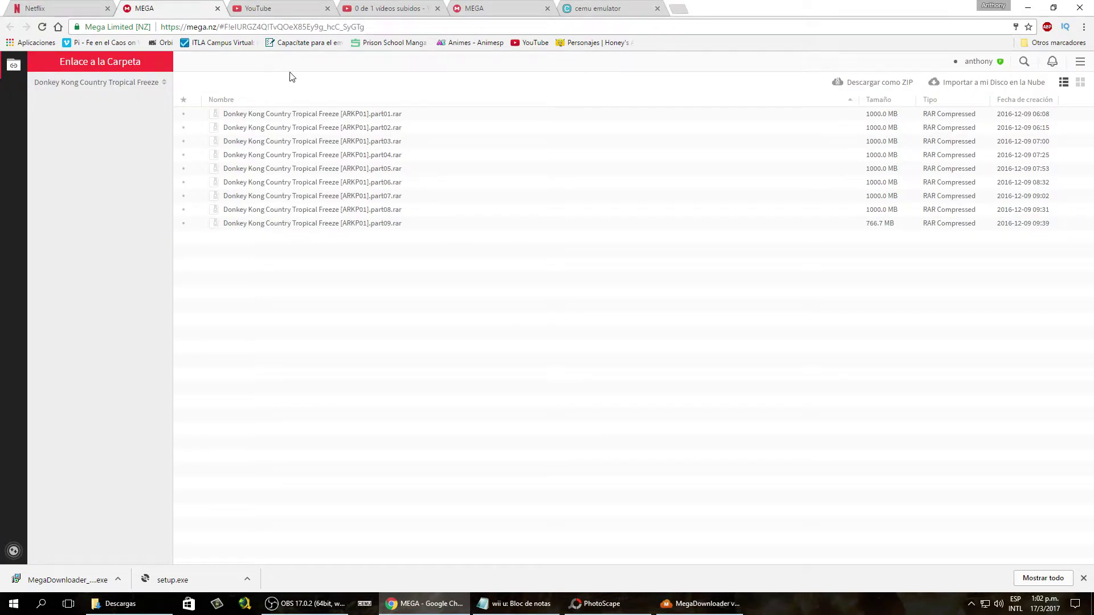
Step: Copy the MEGA folder's URL, add the captured link to MegaDownloader's download list and expand the new package
right_click(297, 30)
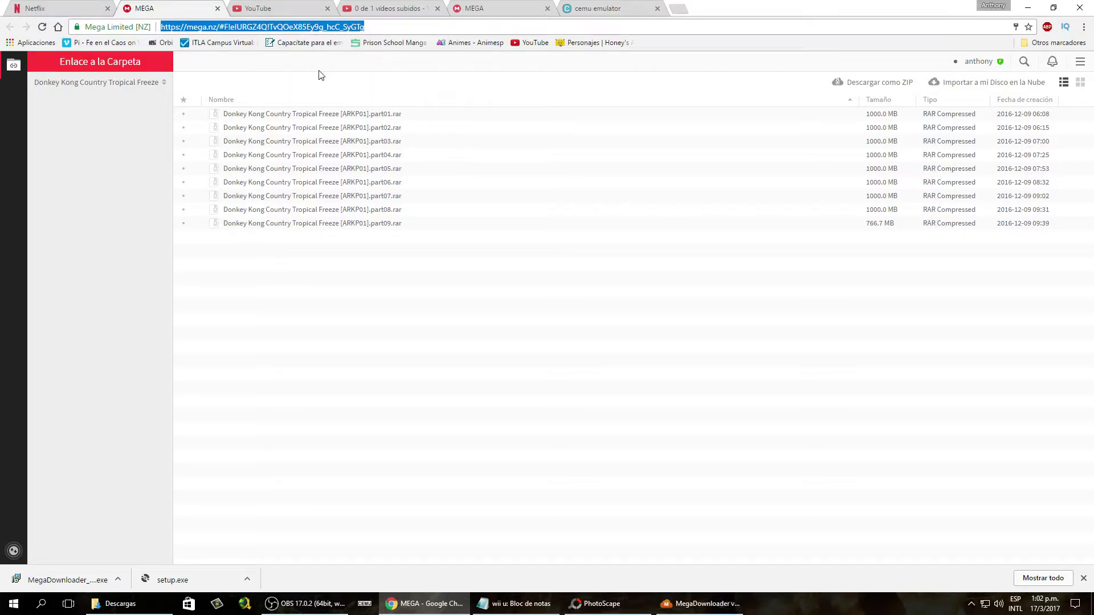
left_click(322, 72)
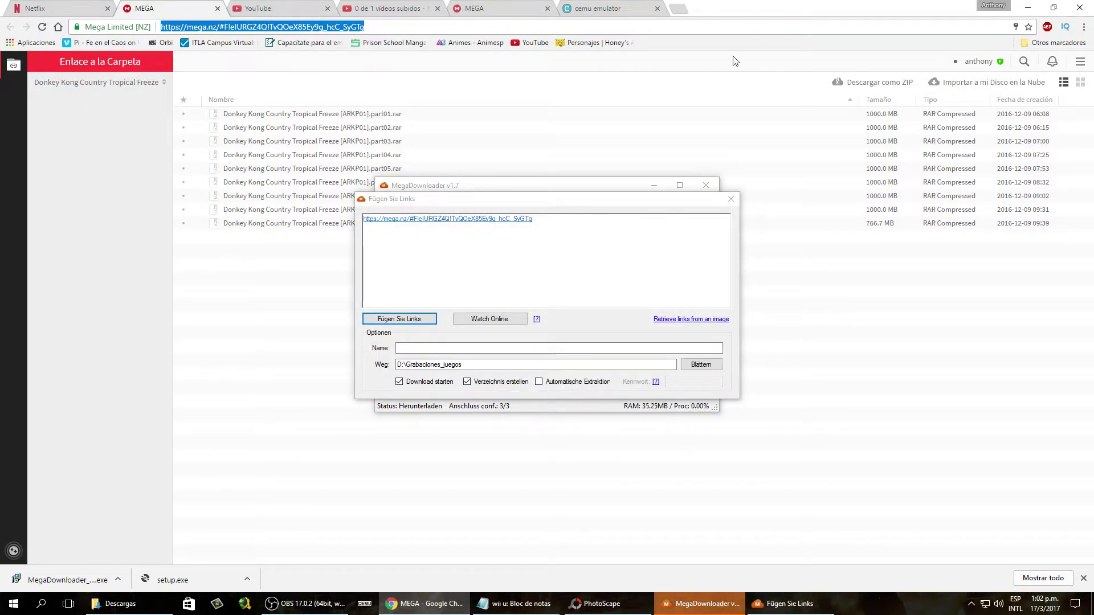
left_click(1028, 8)
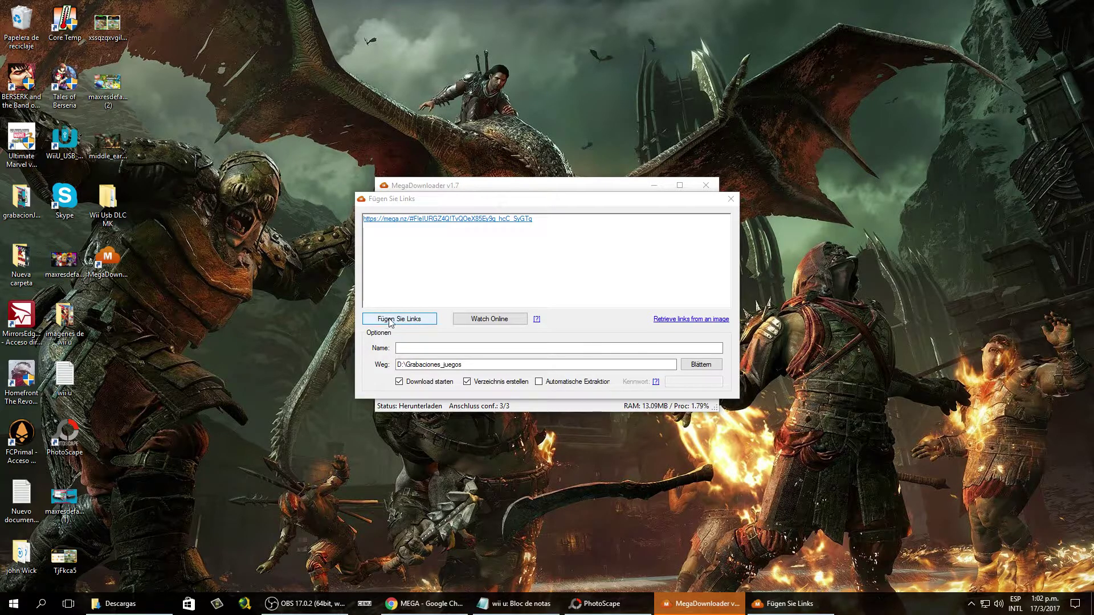
left_click(412, 324)
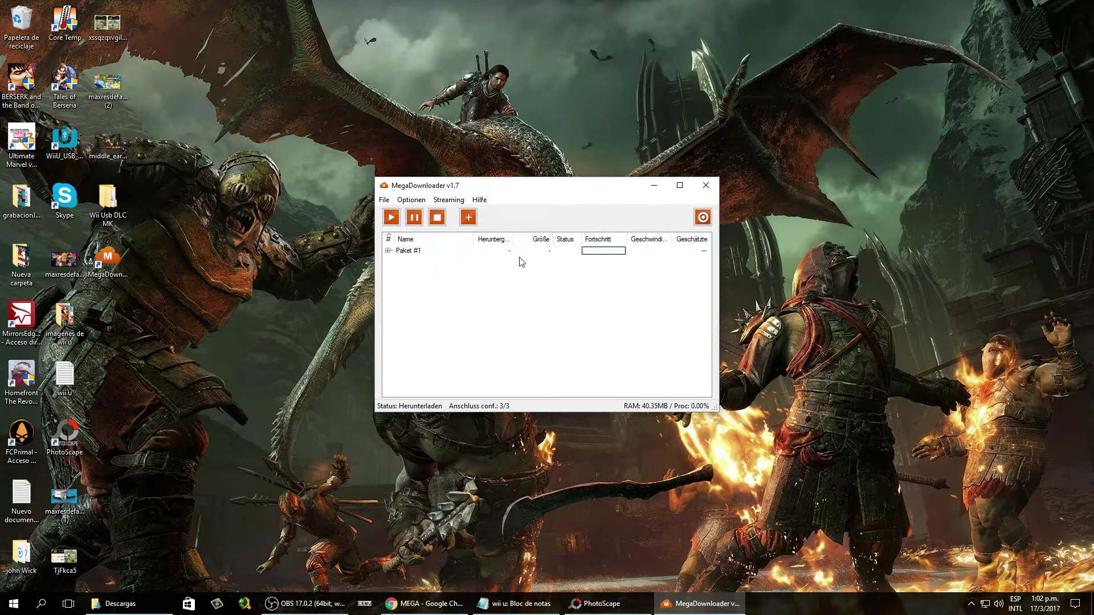
left_click(390, 251)
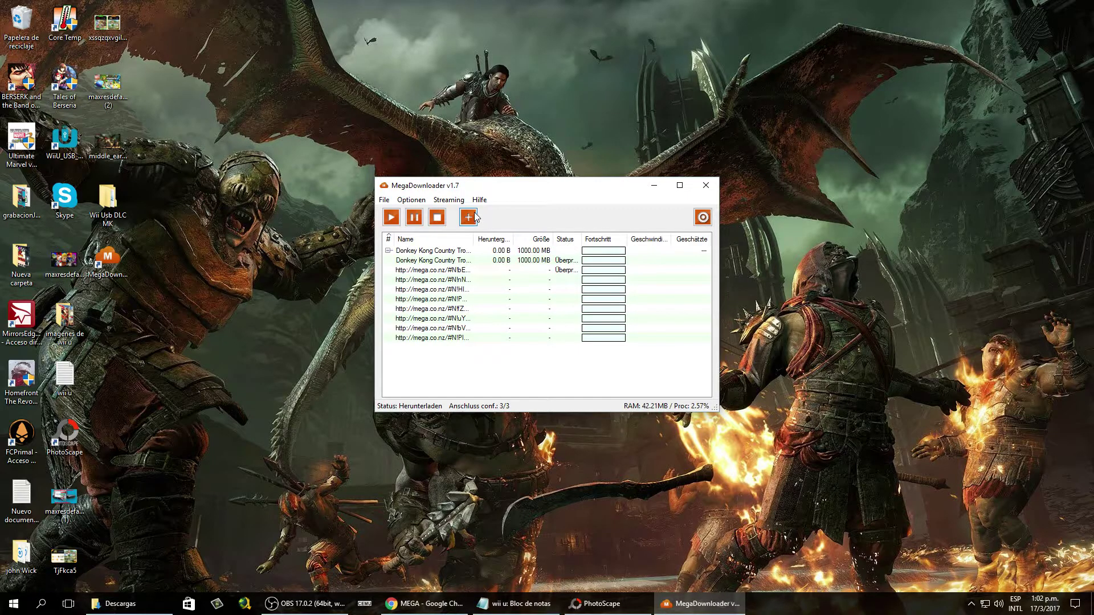
Step: Change MegaDownloader's interface language to Español in the configuration and save it
left_click(413, 202)
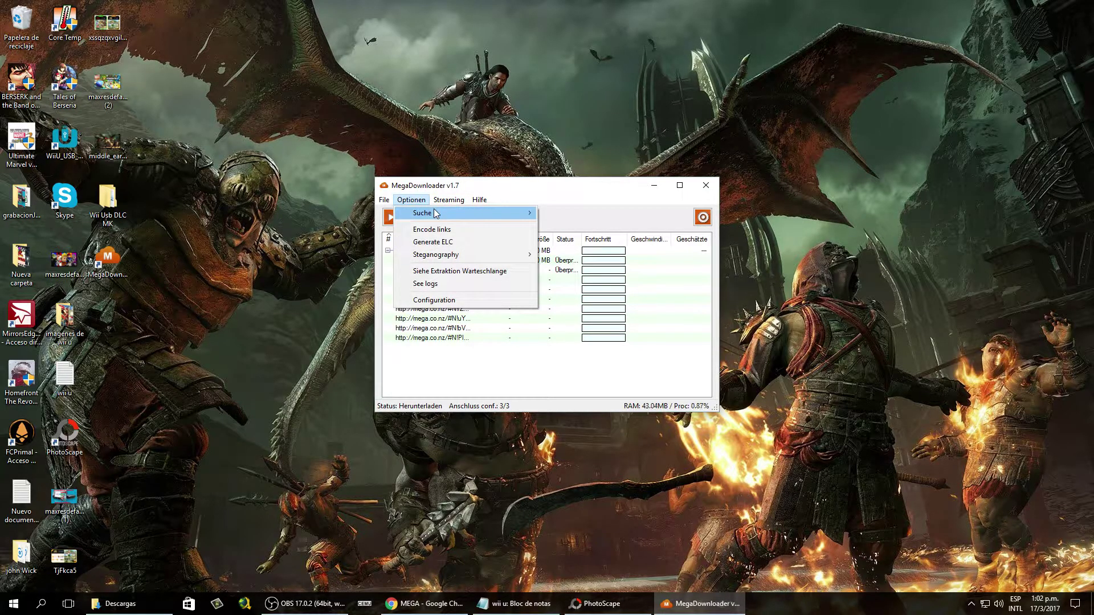
left_click(433, 300)
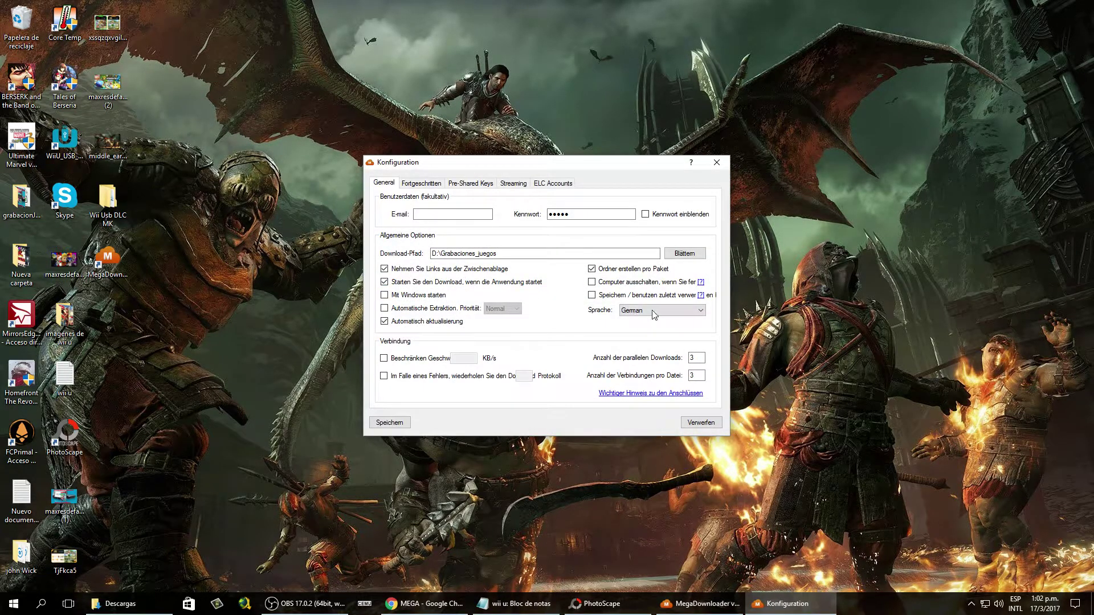
left_click(662, 310)
left_click(631, 335)
left_click(388, 423)
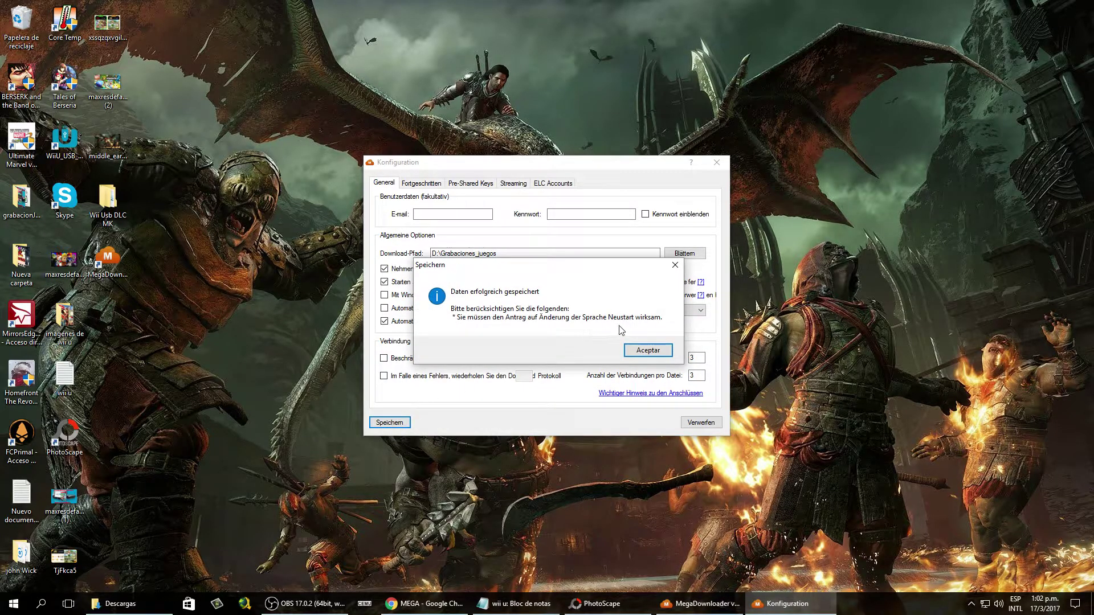
left_click(635, 357)
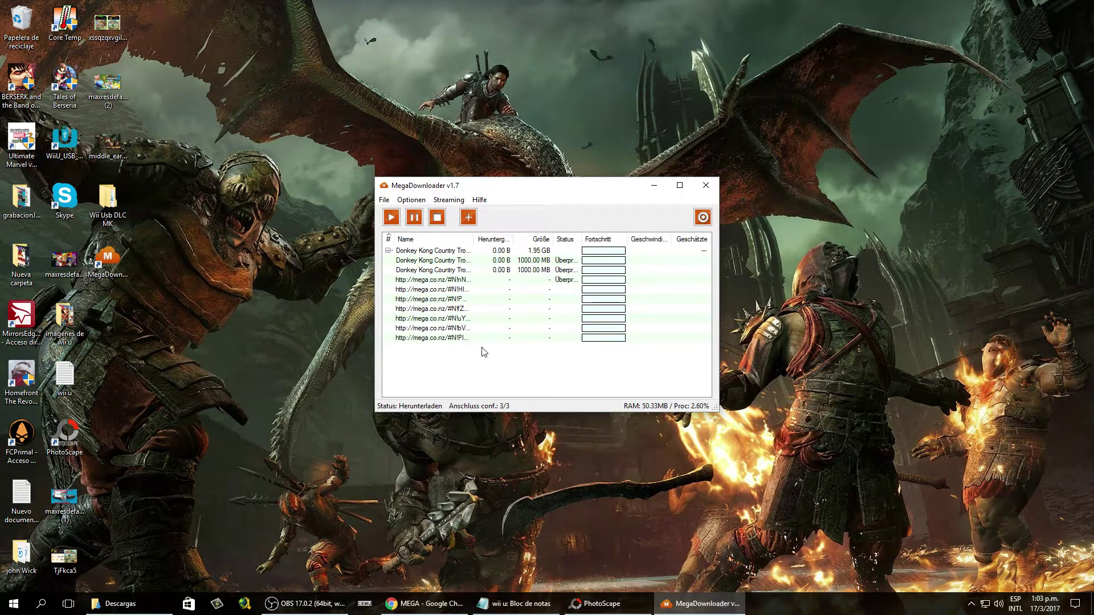
Step: Close MegaDownloader, confirming the exit, and restart it from the desktop to apply the language
left_click(706, 185)
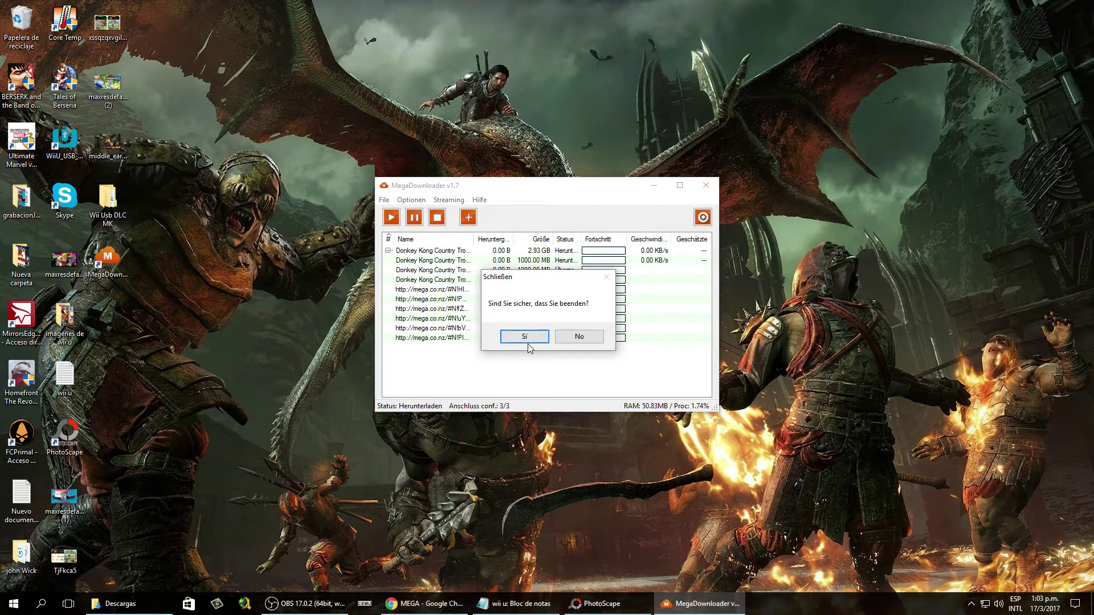
left_click(525, 338)
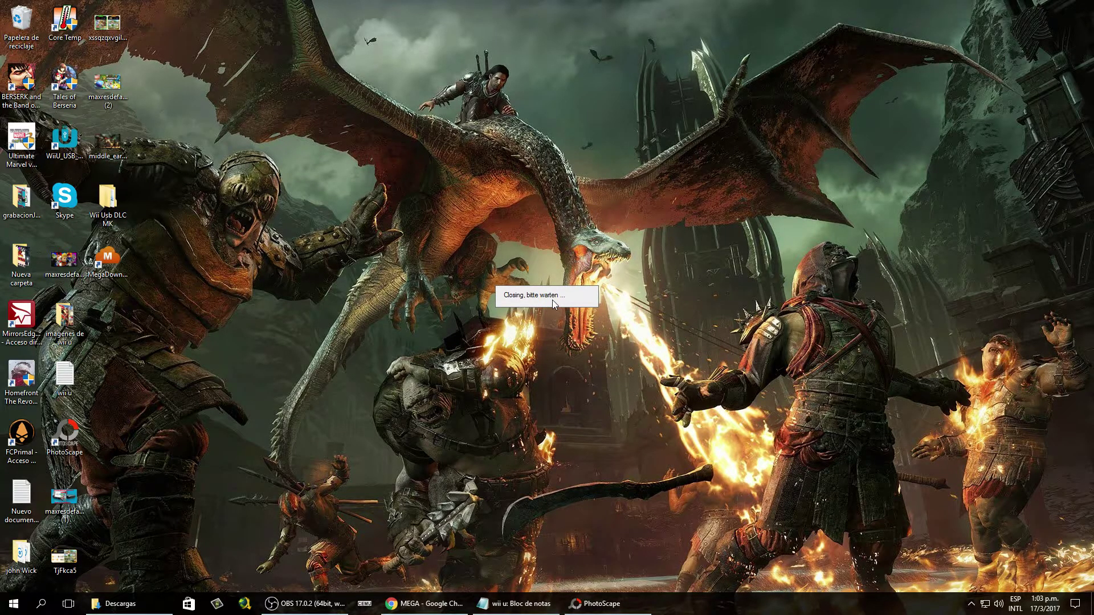
left_click(971, 603)
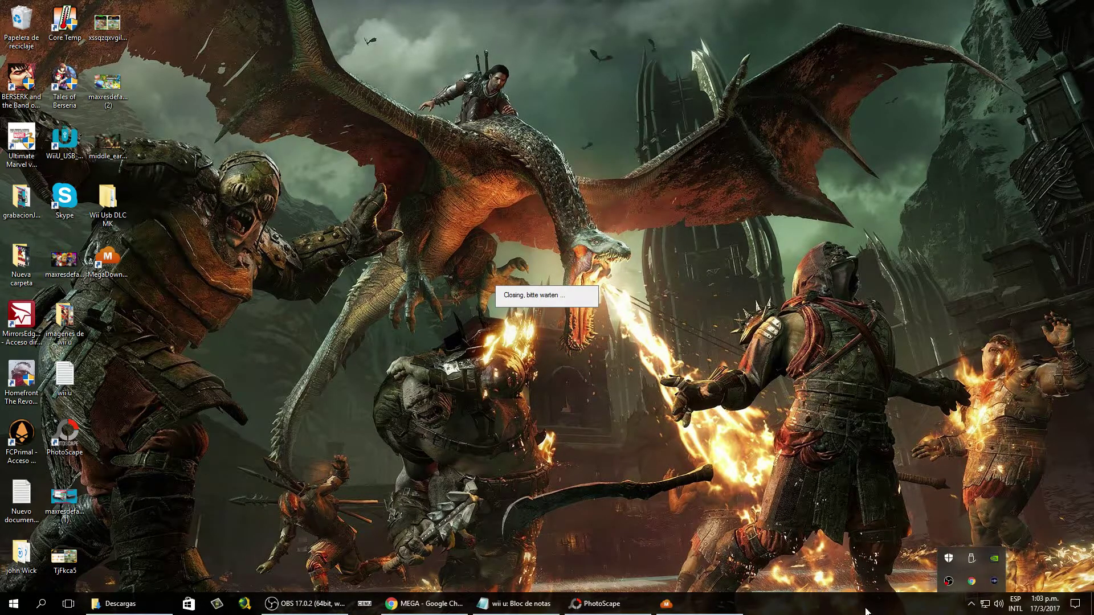
double_click(107, 260)
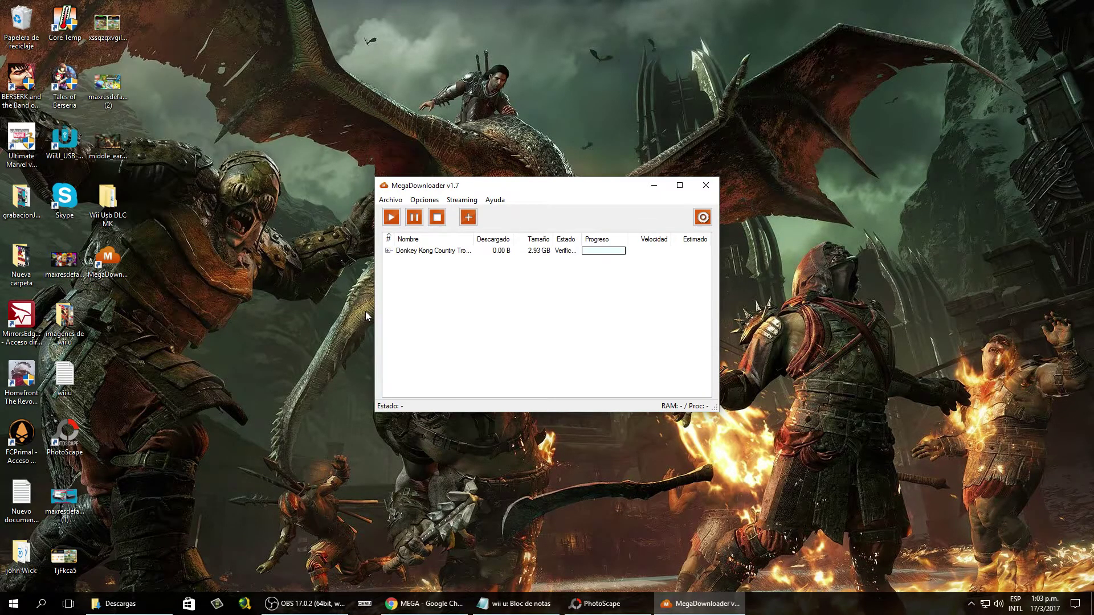
Step: Review the download path and language options in the general configuration, then leave without saving
left_click(425, 200)
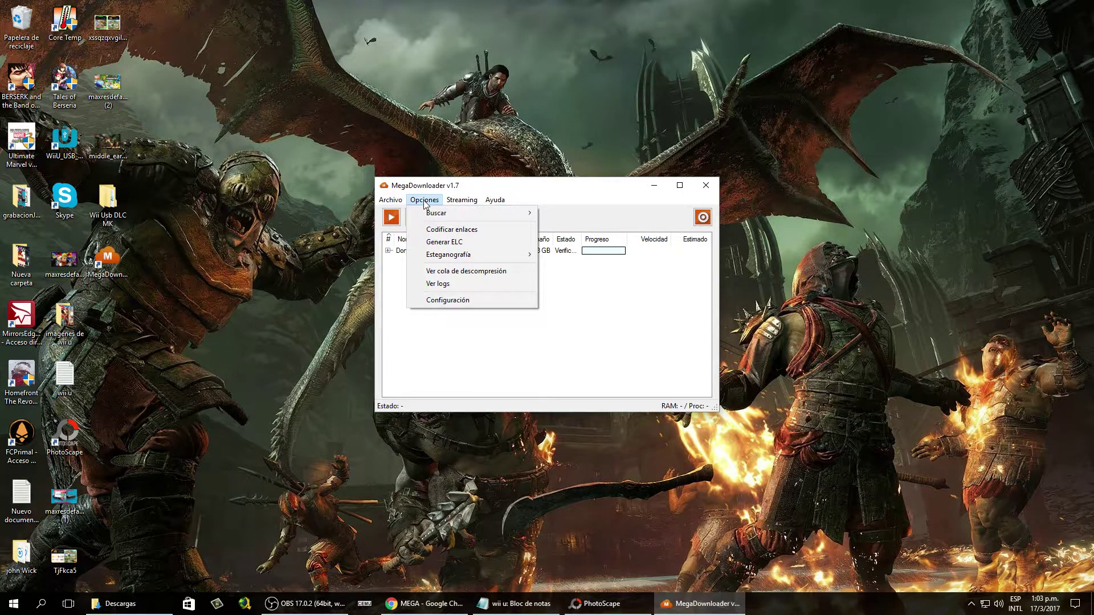
left_click(439, 300)
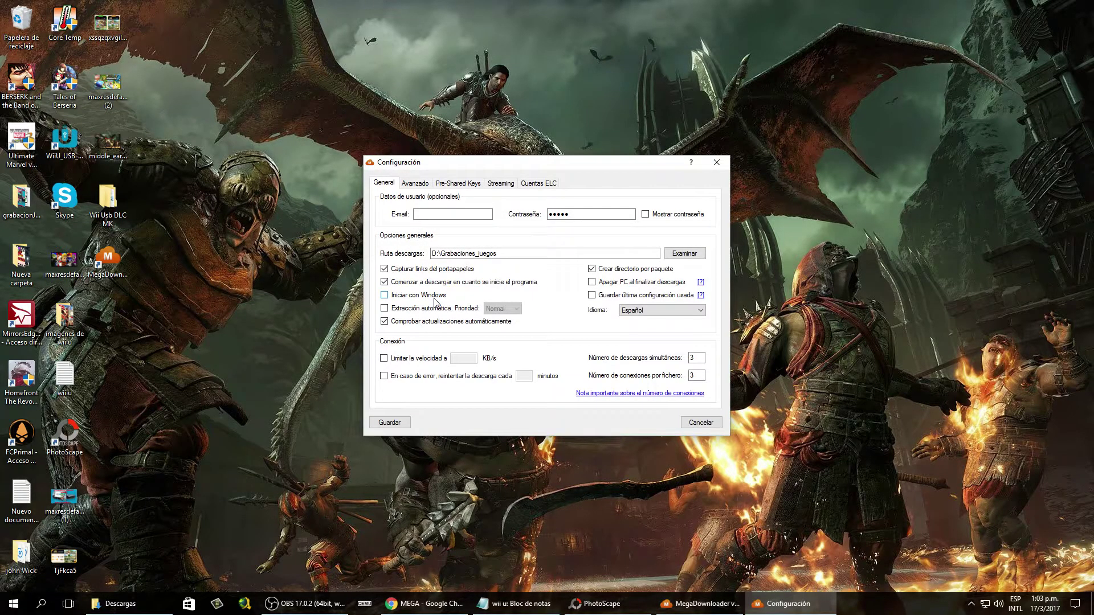
left_click(495, 256)
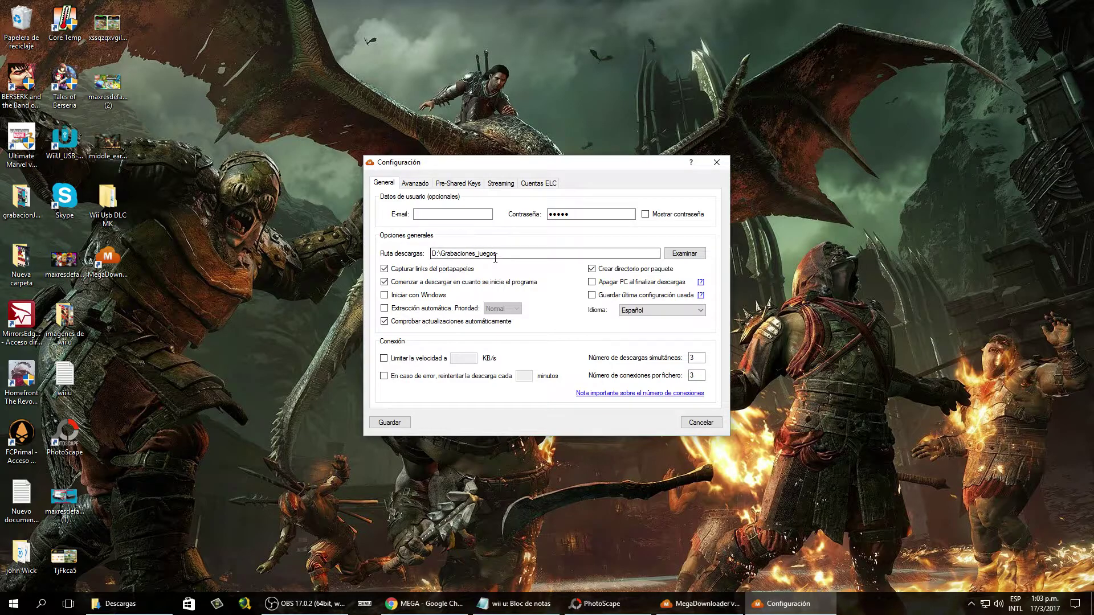
left_click(659, 311)
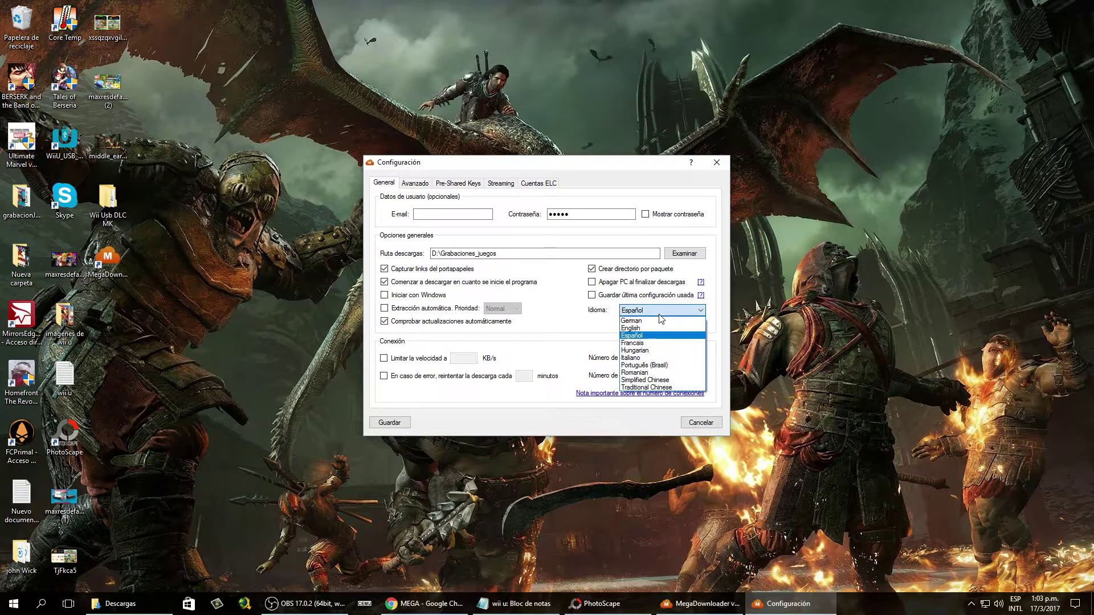
left_click(659, 311)
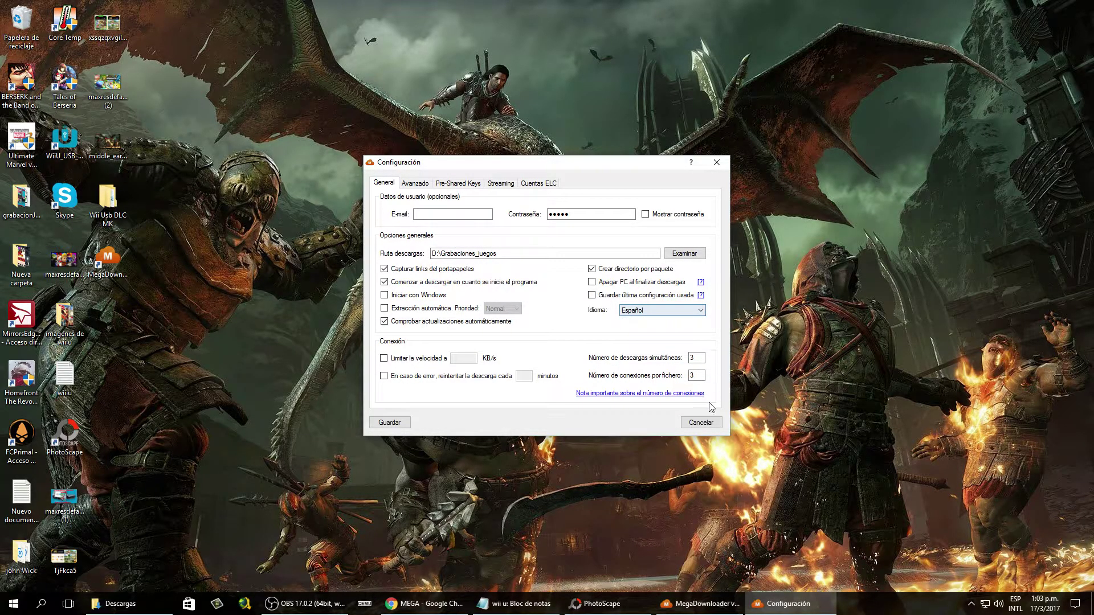
left_click(694, 425)
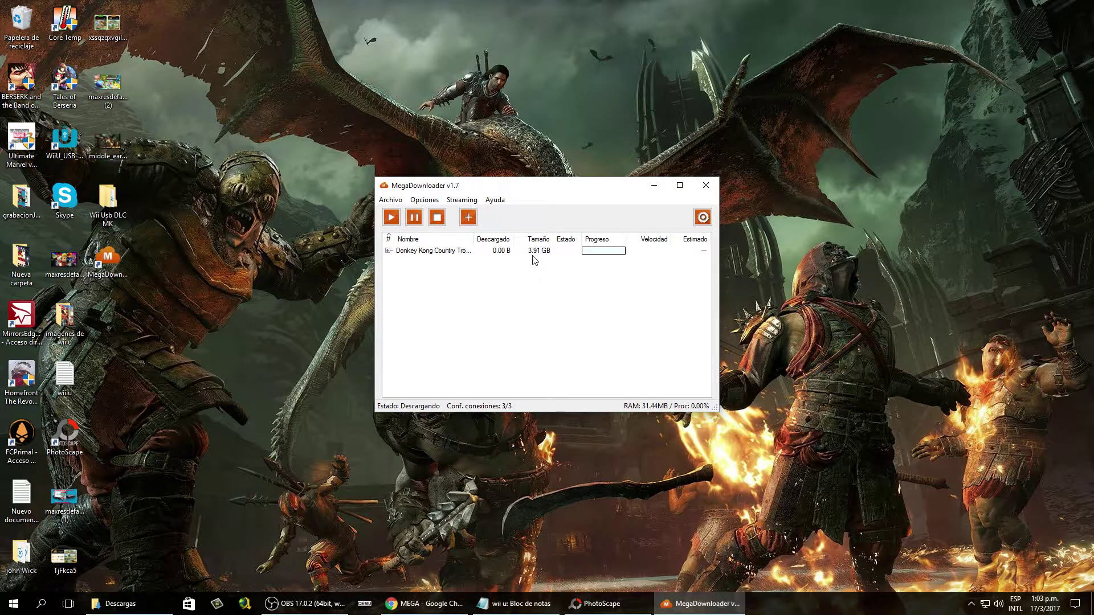
Step: Expand the Donkey Kong package in the download list and stop all downloads
left_click(388, 251)
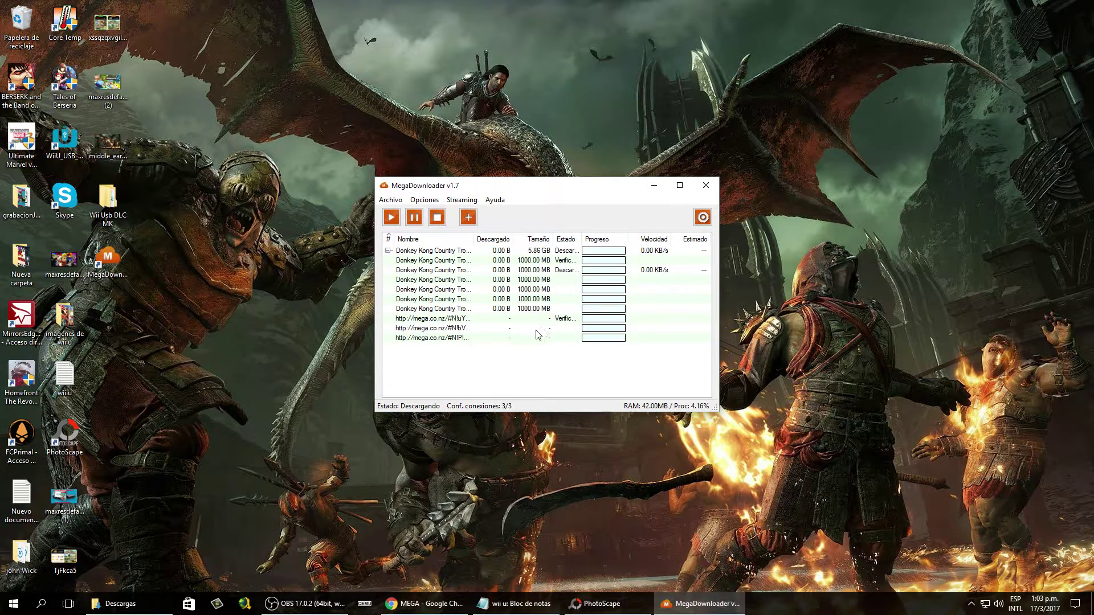
left_click(437, 217)
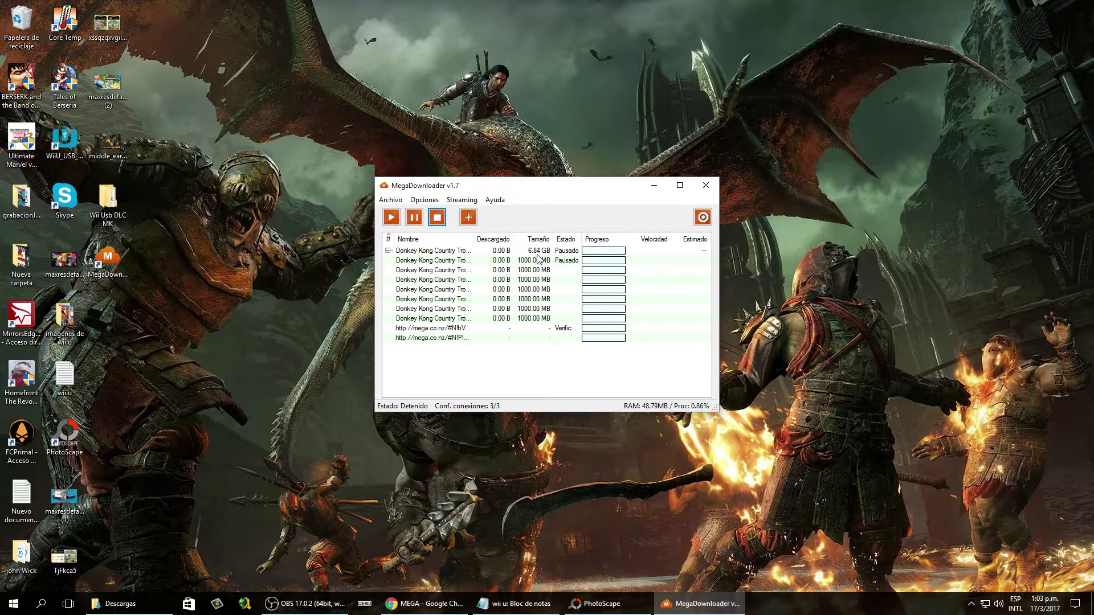
left_click(527, 330)
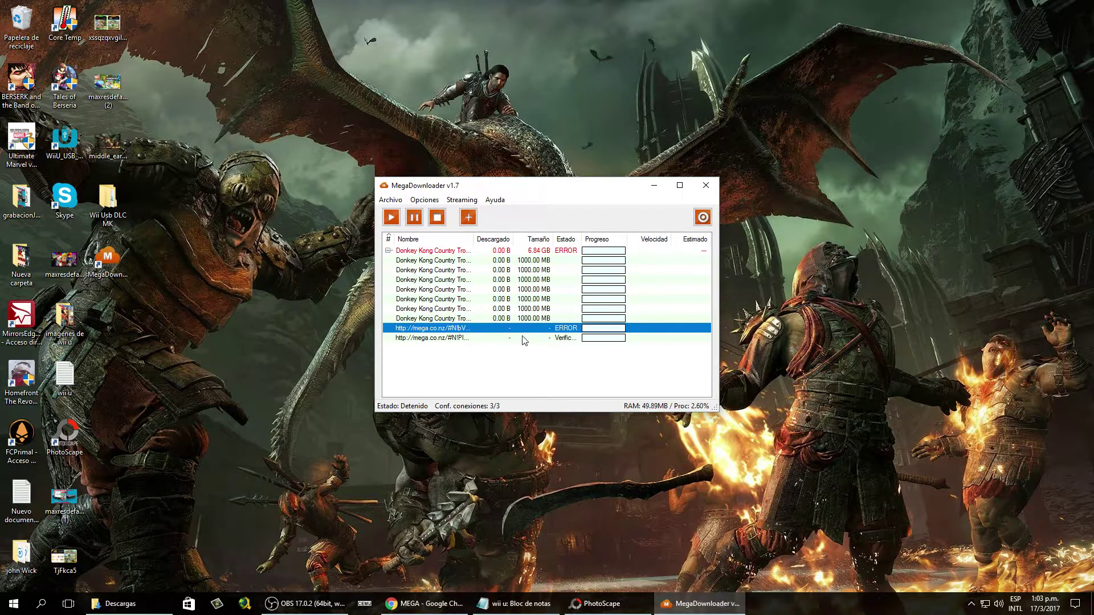
left_click(524, 338)
left_click(525, 361)
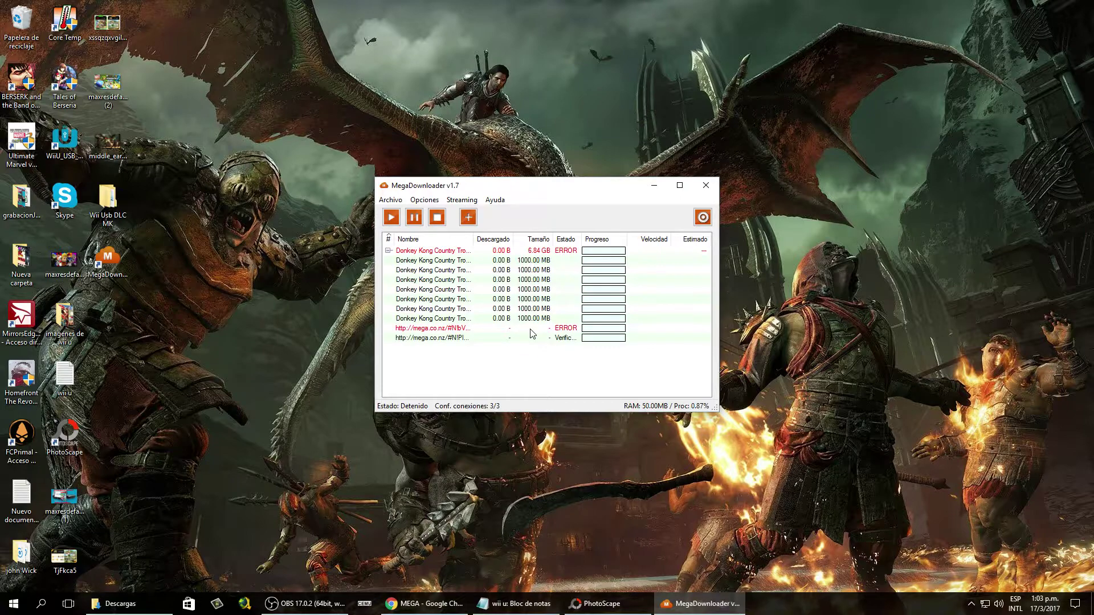
Step: Reset the failed link in the Donkey Kong package so that it is verified again
right_click(530, 330)
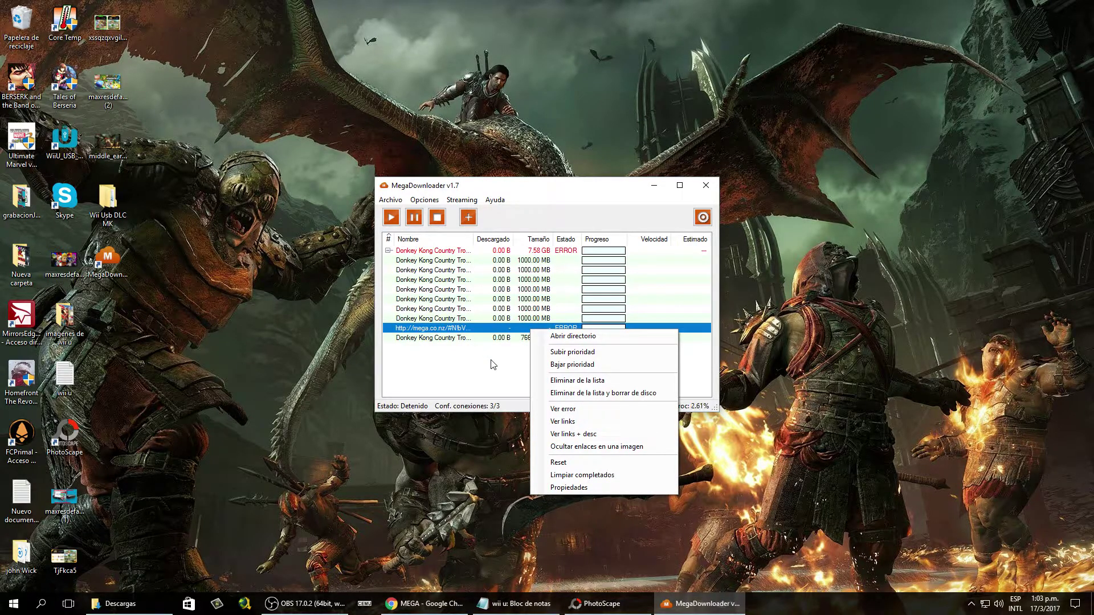
left_click(493, 365)
right_click(517, 329)
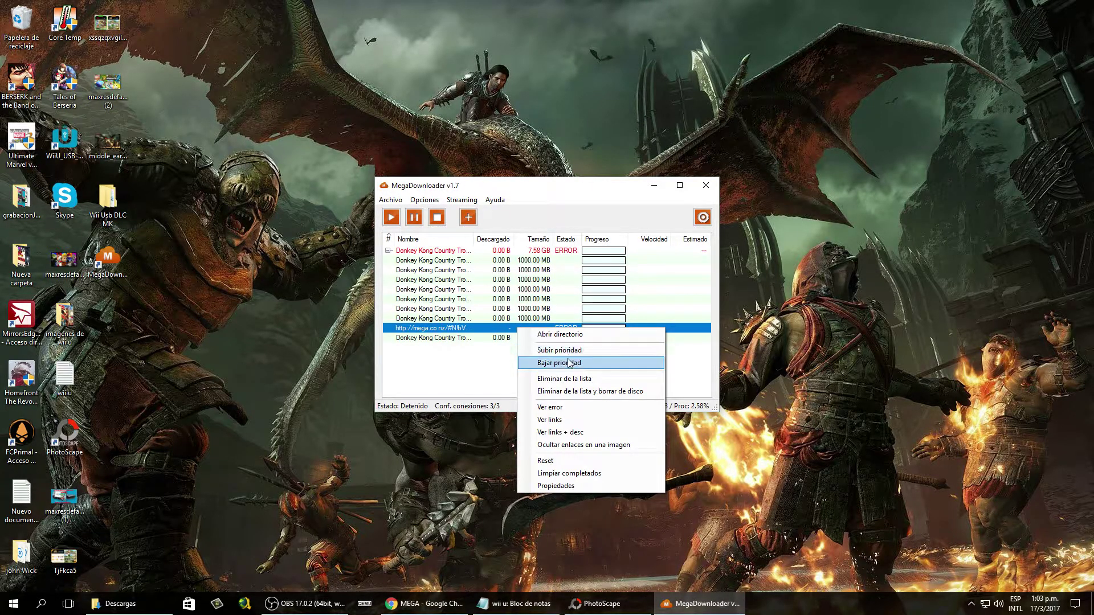
left_click(572, 460)
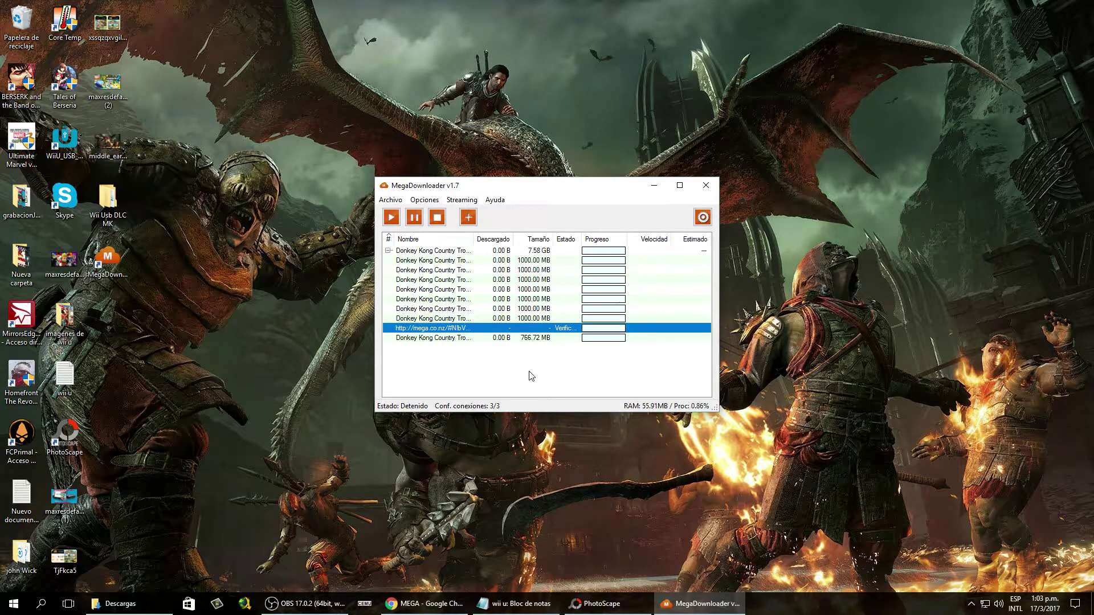
left_click(570, 348)
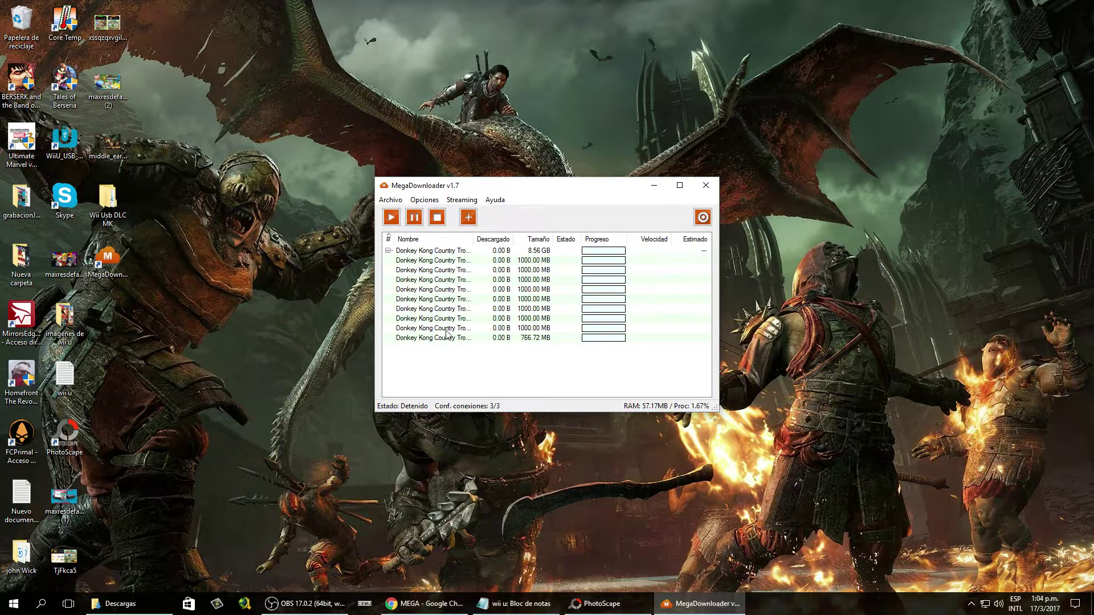
Step: Minimize the browser and move the MegaDownloader window to a clear spot beside the desktop icons
left_click(424, 603)
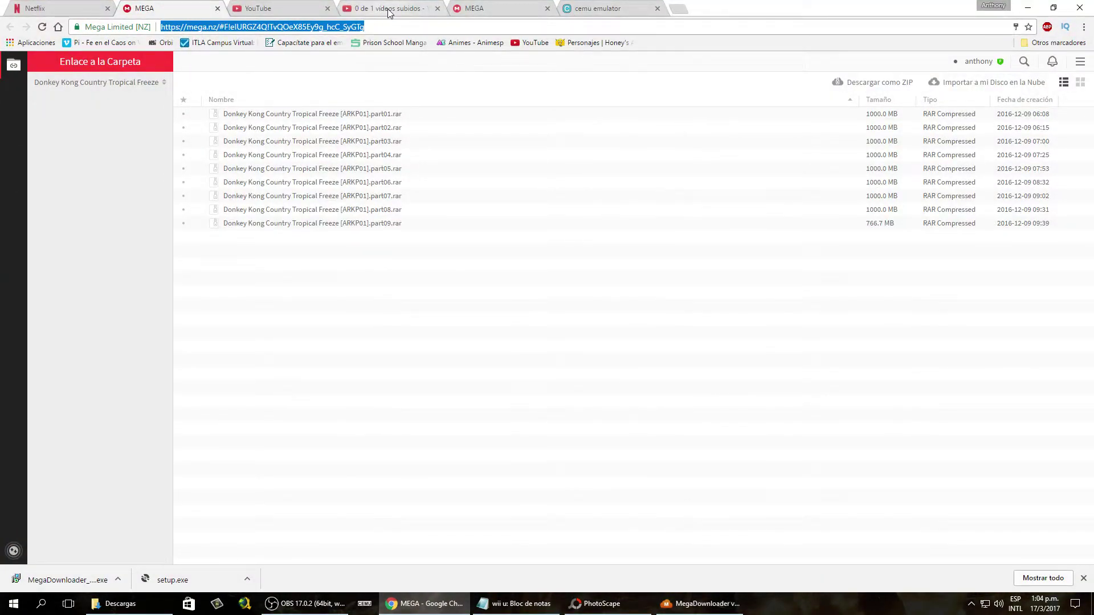
left_click(1027, 7)
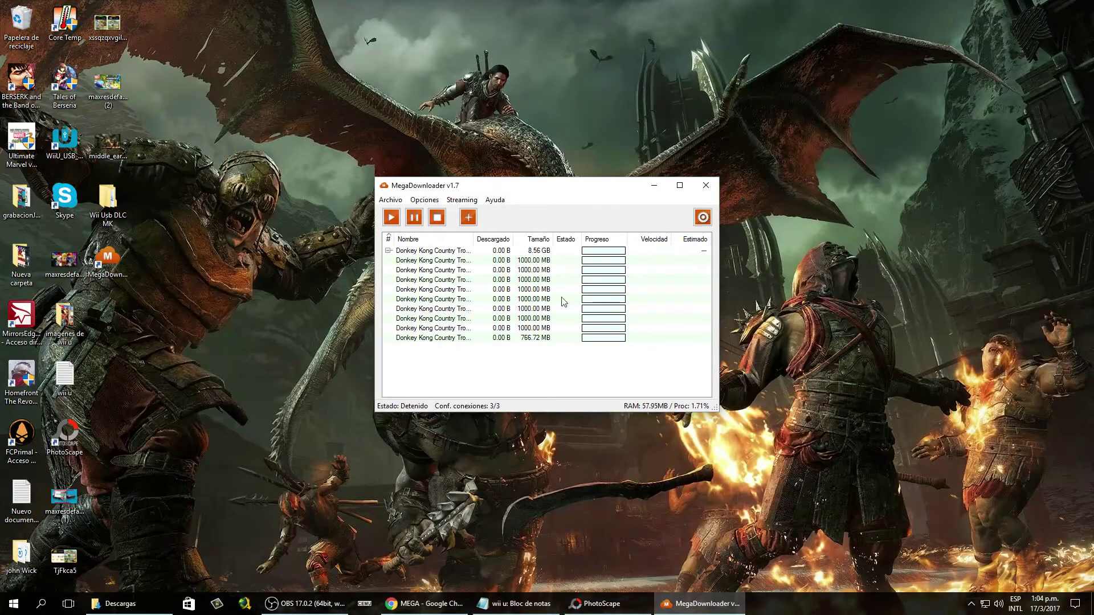
left_click_drag(510, 193, 275, 113)
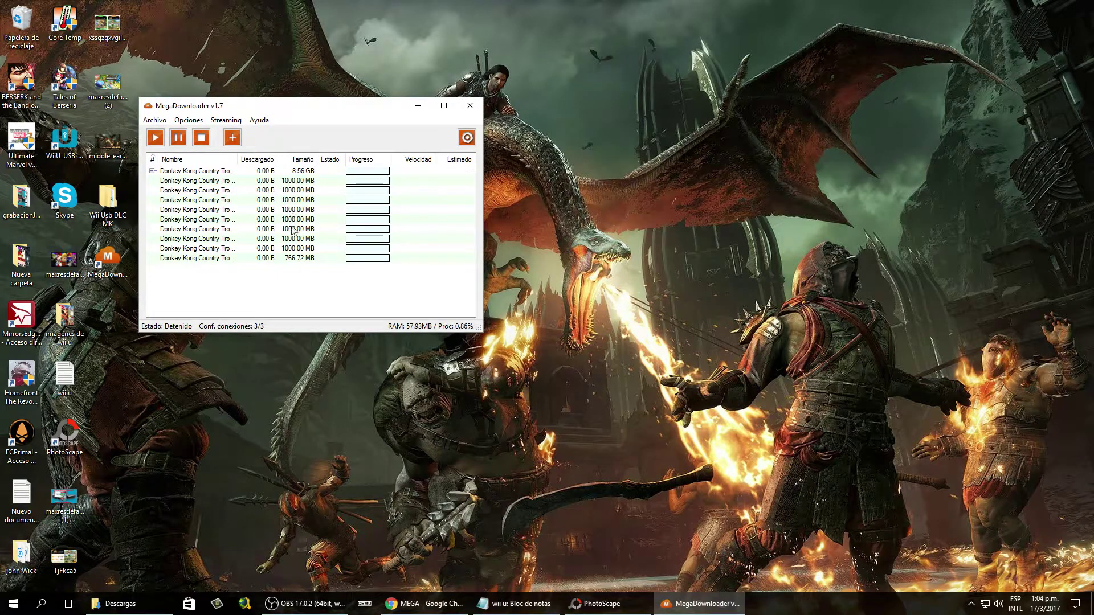
Step: Switch to Chrome and load youtube.com in the tab showing the Donkey Kong MEGA folder
left_click(425, 604)
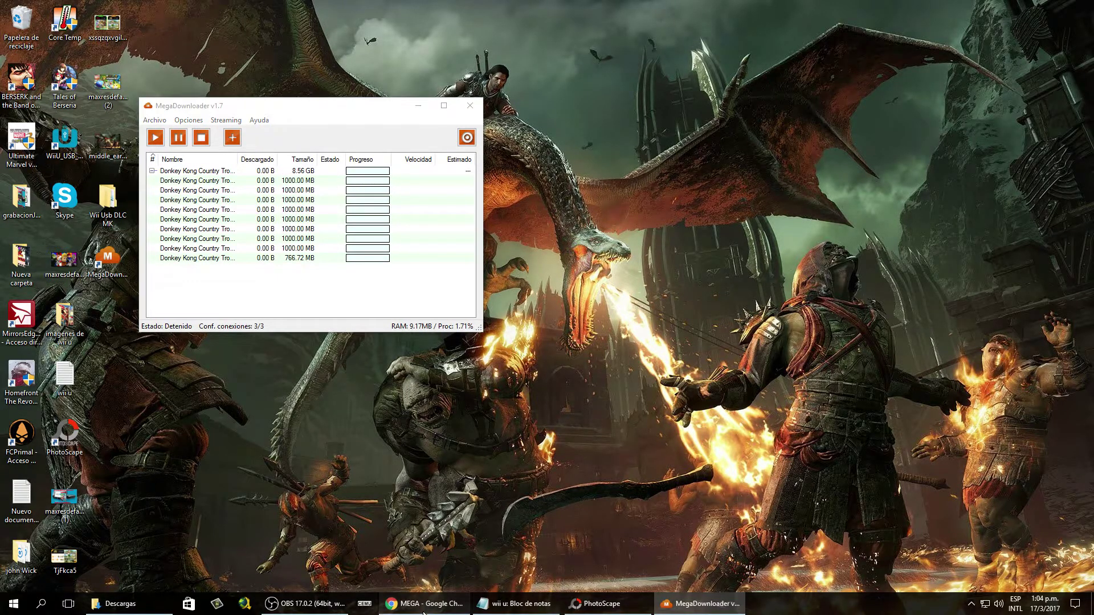
left_click(779, 309)
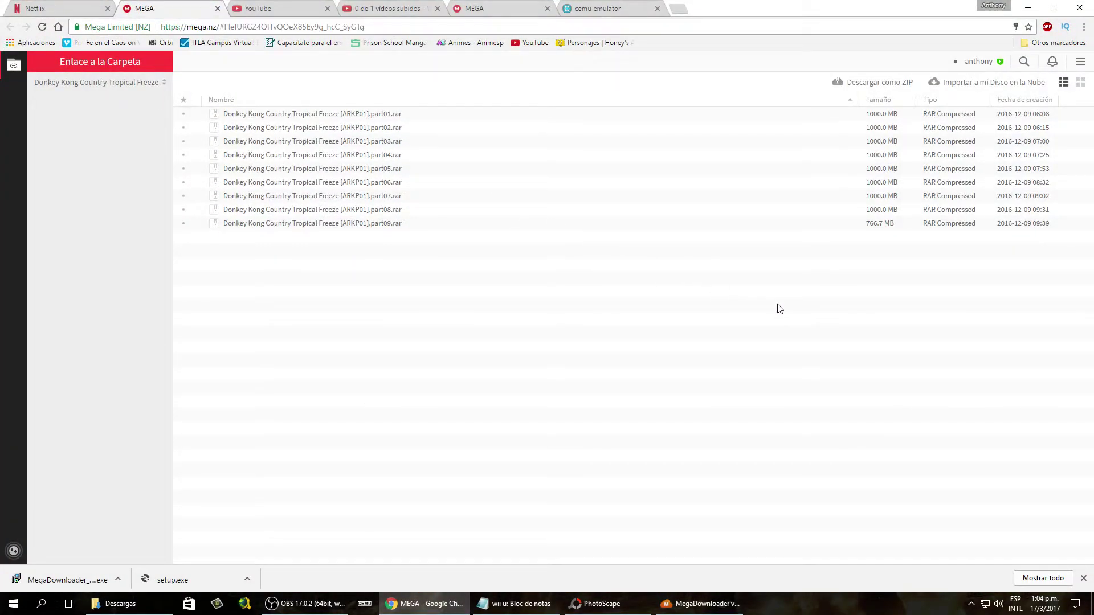
left_click(269, 9)
left_click(200, 5)
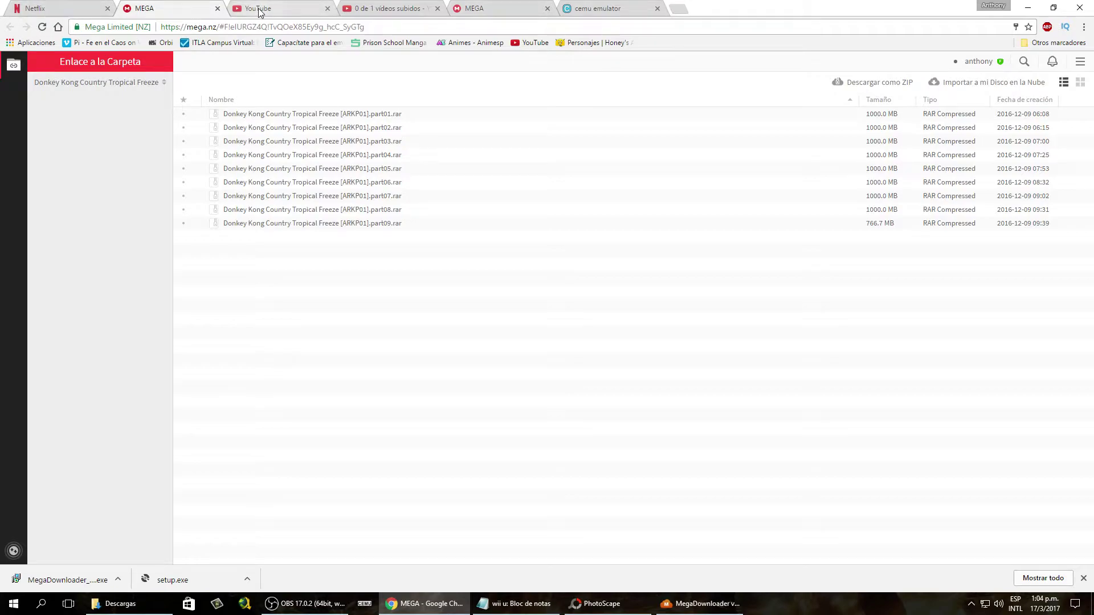
left_click(214, 28)
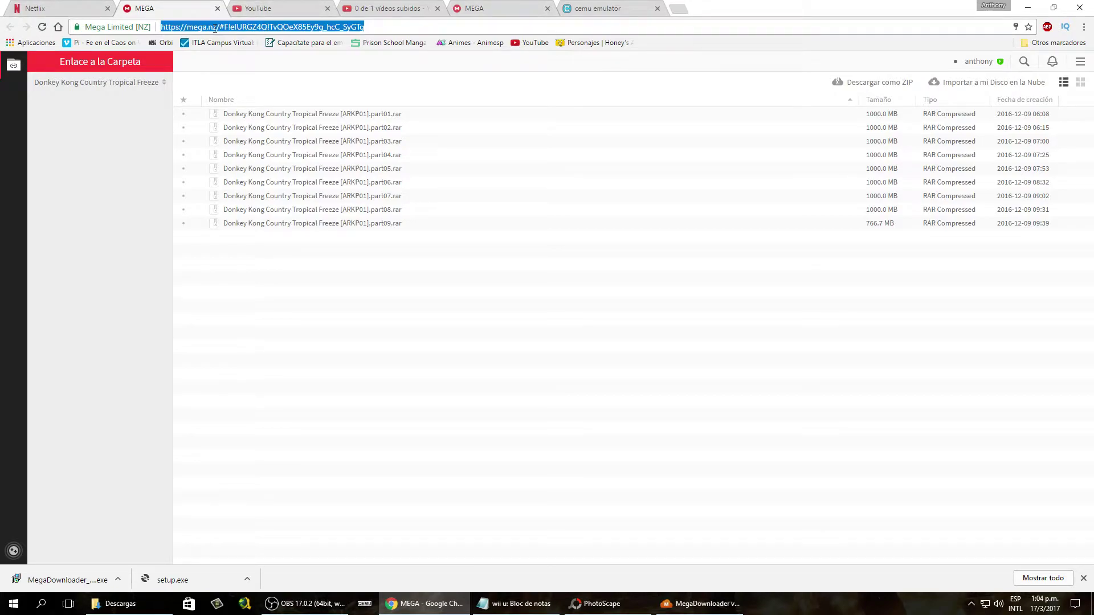
type("youtube.com")
key("Return")
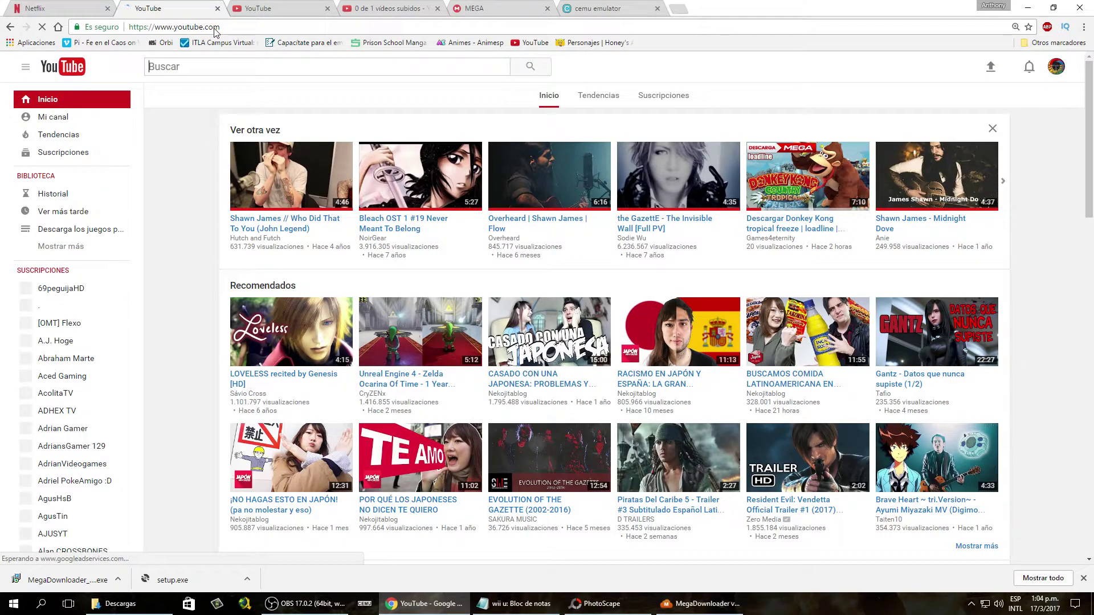
Step: Open the Donkey Kong tropical freeze video from the Games4eternity channel and view the MEGA link in its full description
left_click(48, 118)
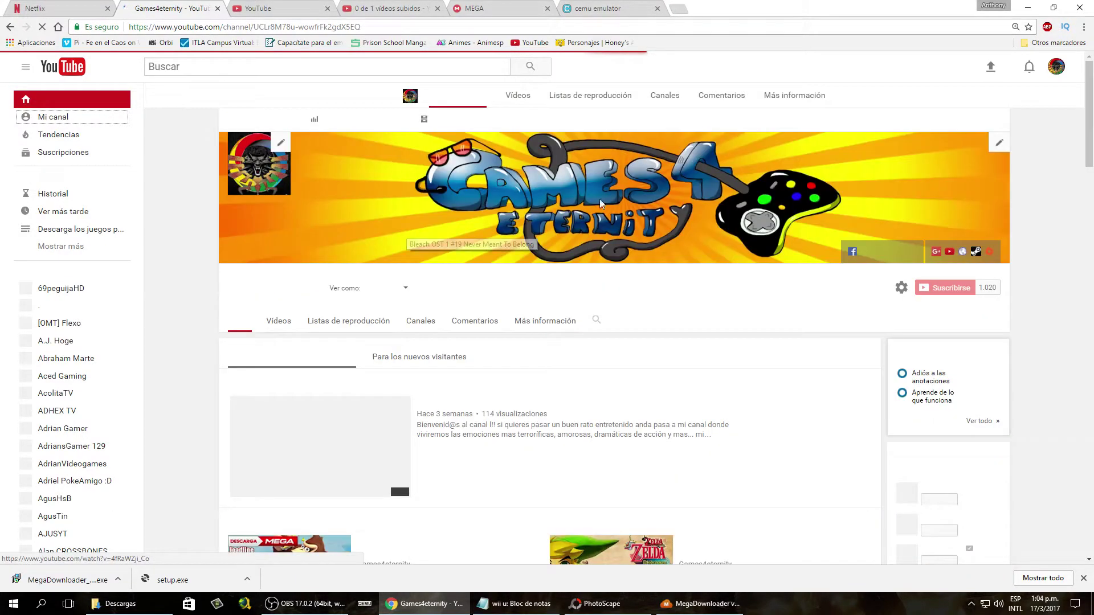
scroll(527, 426, "down", 5)
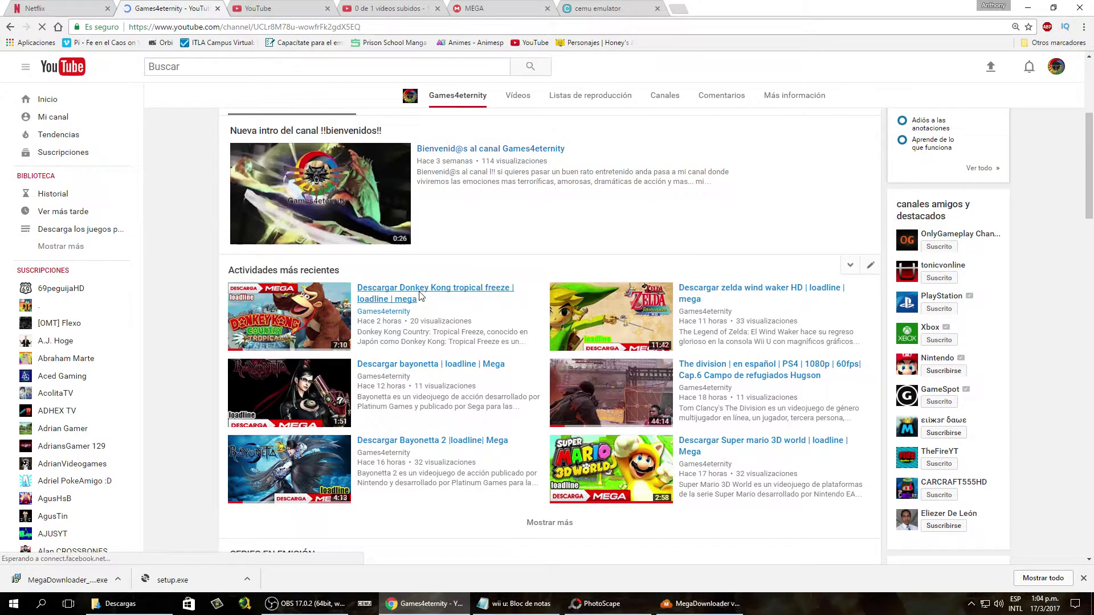
left_click(421, 296)
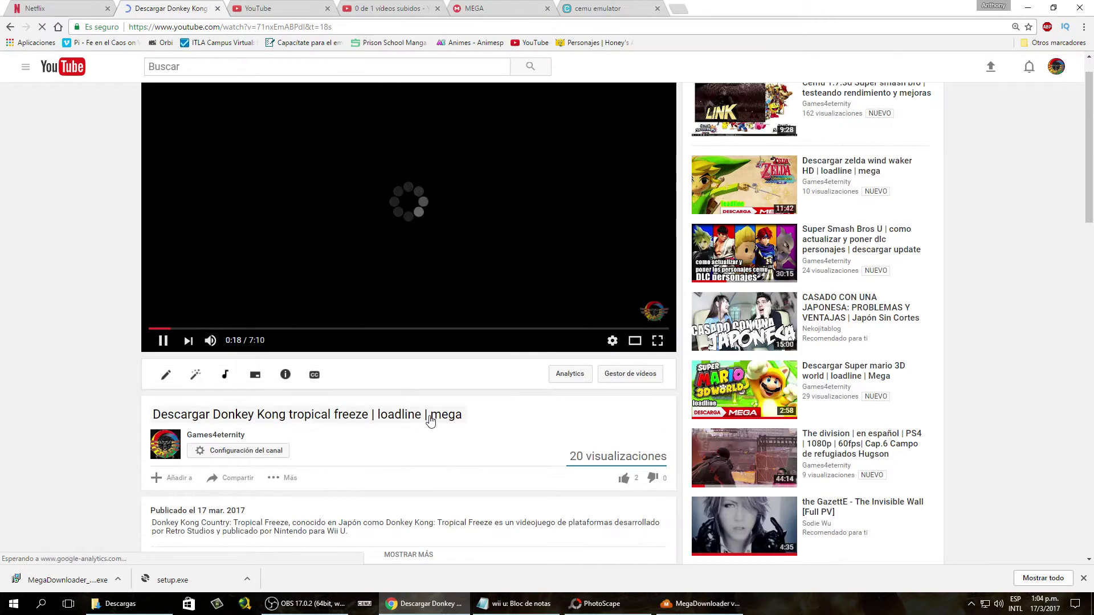
scroll(431, 421, "down", 2)
left_click(420, 442)
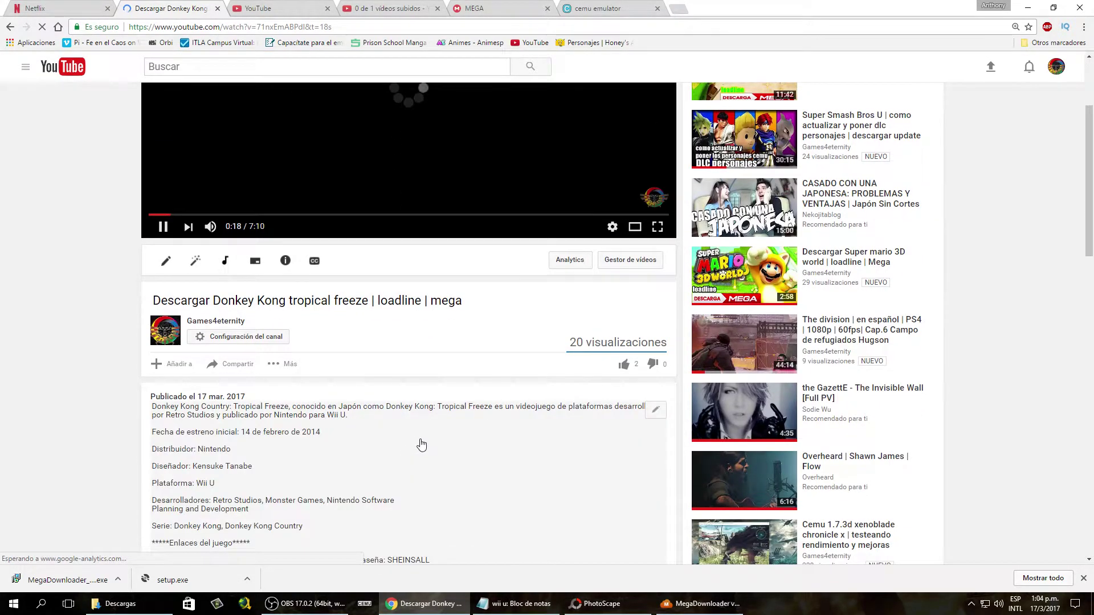
scroll(421, 443, "down", 2)
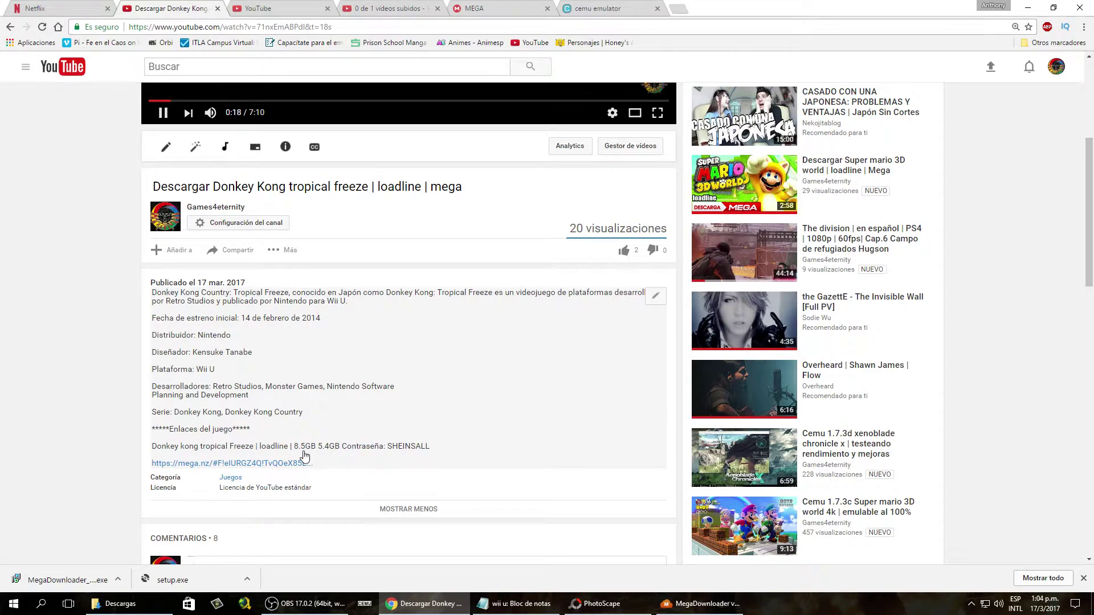
scroll(330, 465, "down", 1)
Step: Close the Donkey Kong video's tab and minimize both MegaDownloader and the browser
left_click(704, 604)
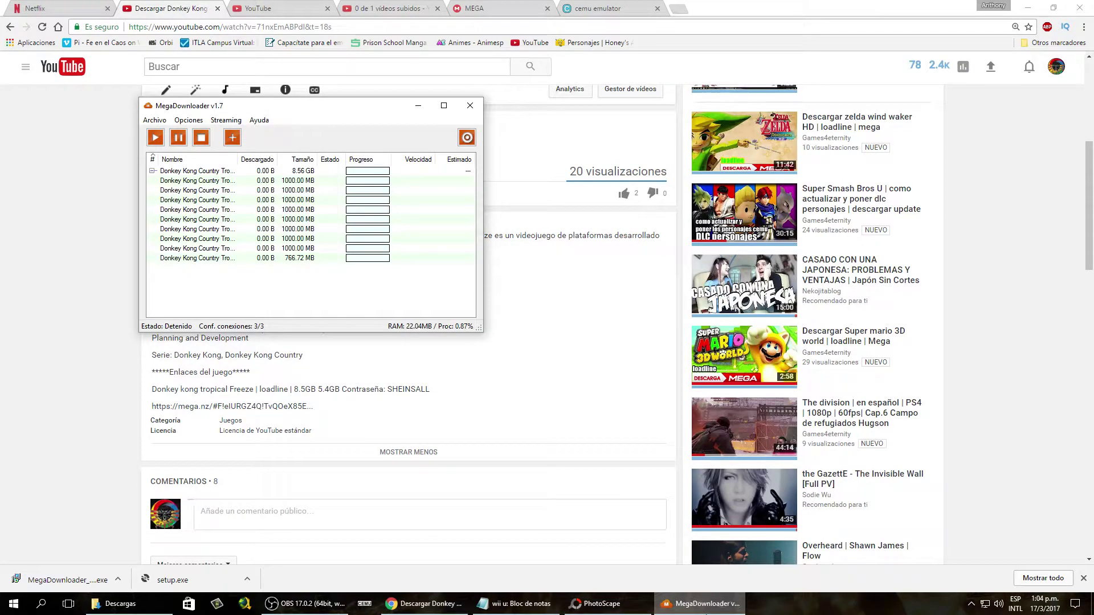
left_click(418, 106)
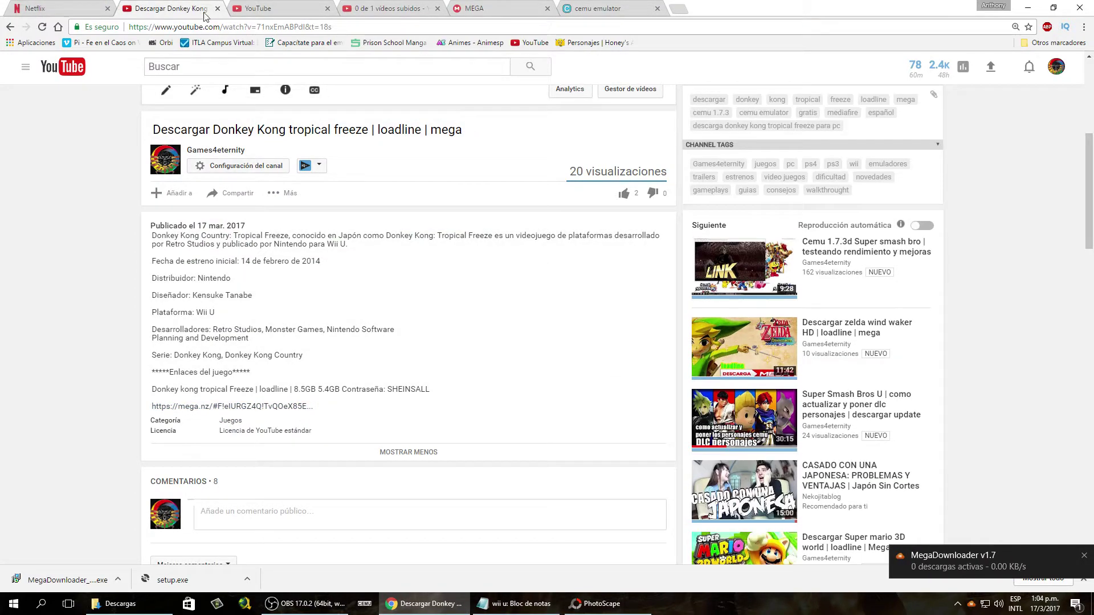
left_click(217, 9)
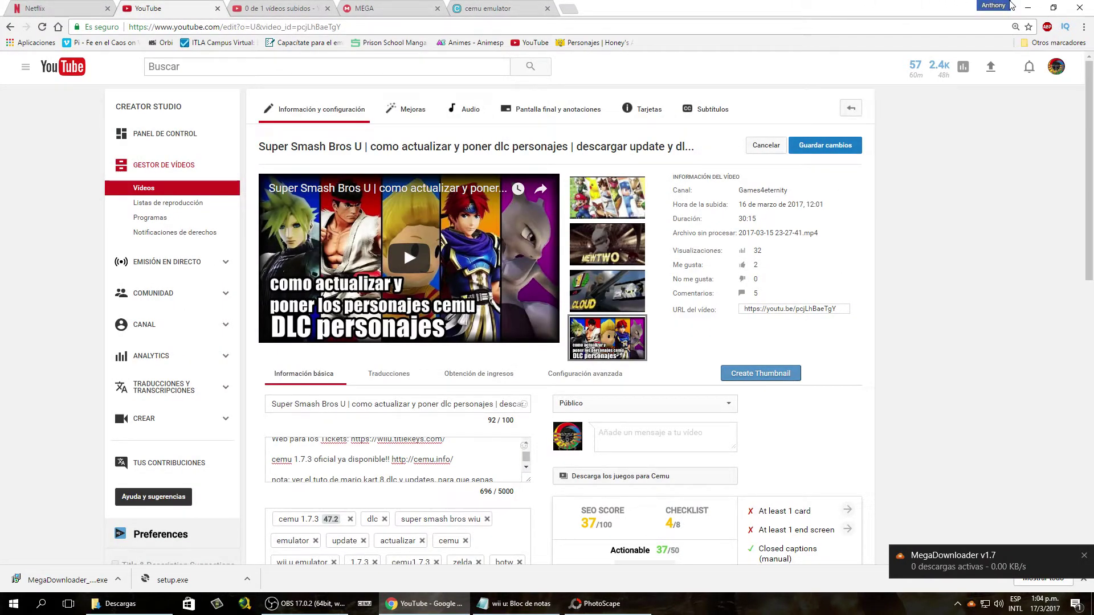
left_click(1028, 8)
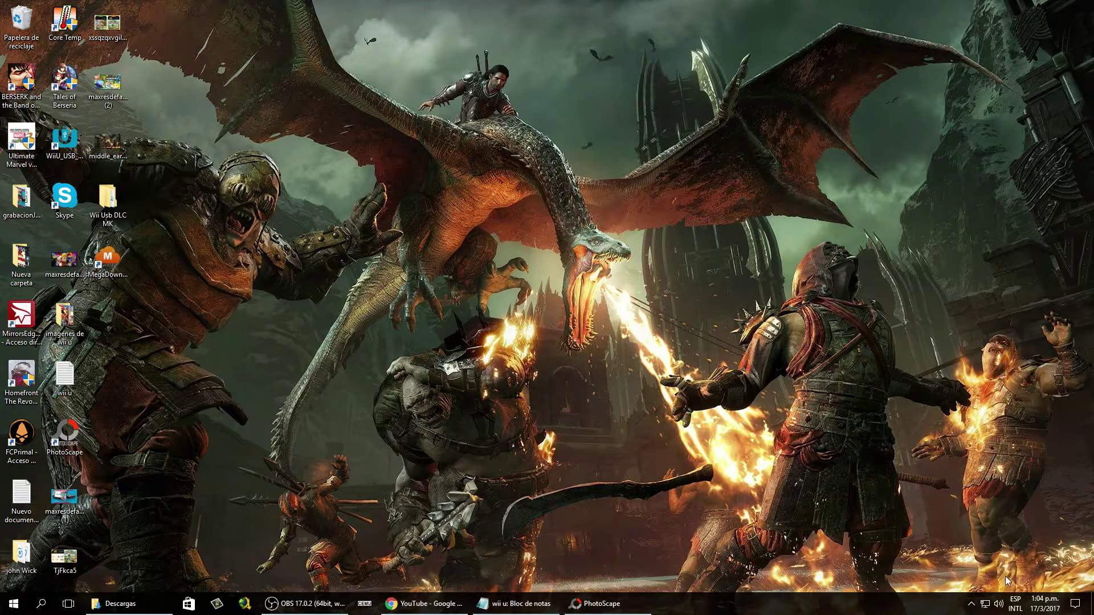
Step: Restore the MegaDownloader window from the hidden icons in the notification area
left_click(972, 604)
left_click(956, 584)
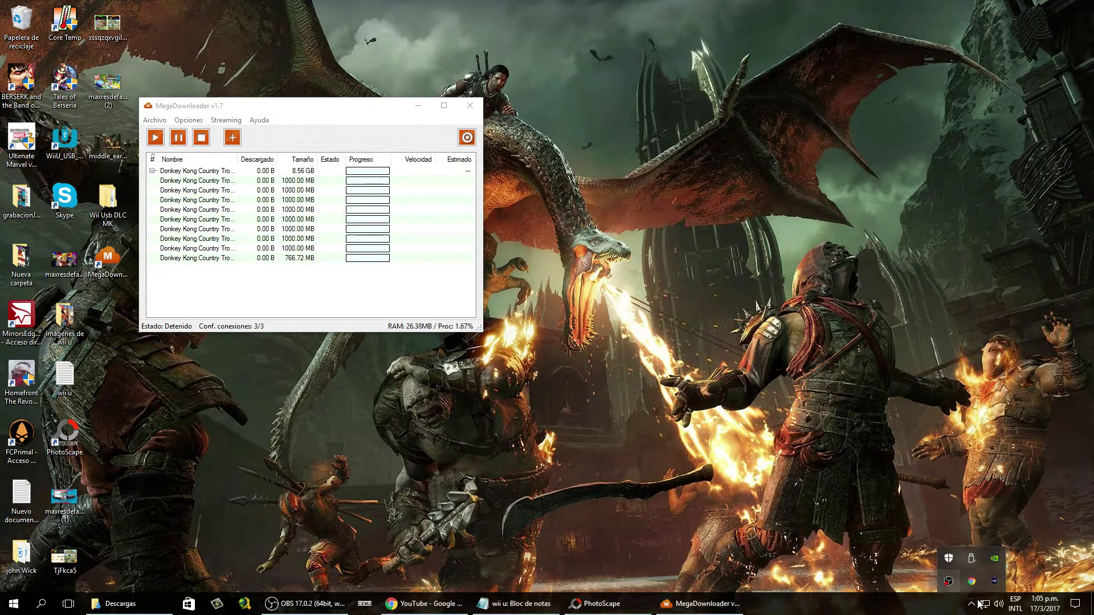
left_click(280, 311)
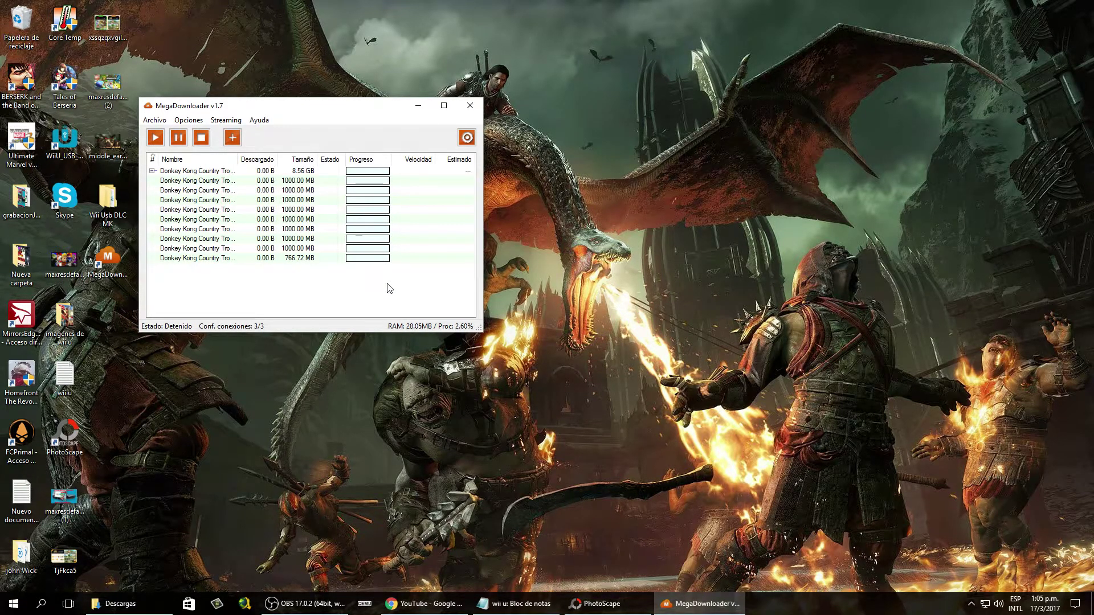
Step: Set the number of simultaneous downloads to 1 in the MegaDownloader configuration and save it
left_click(189, 121)
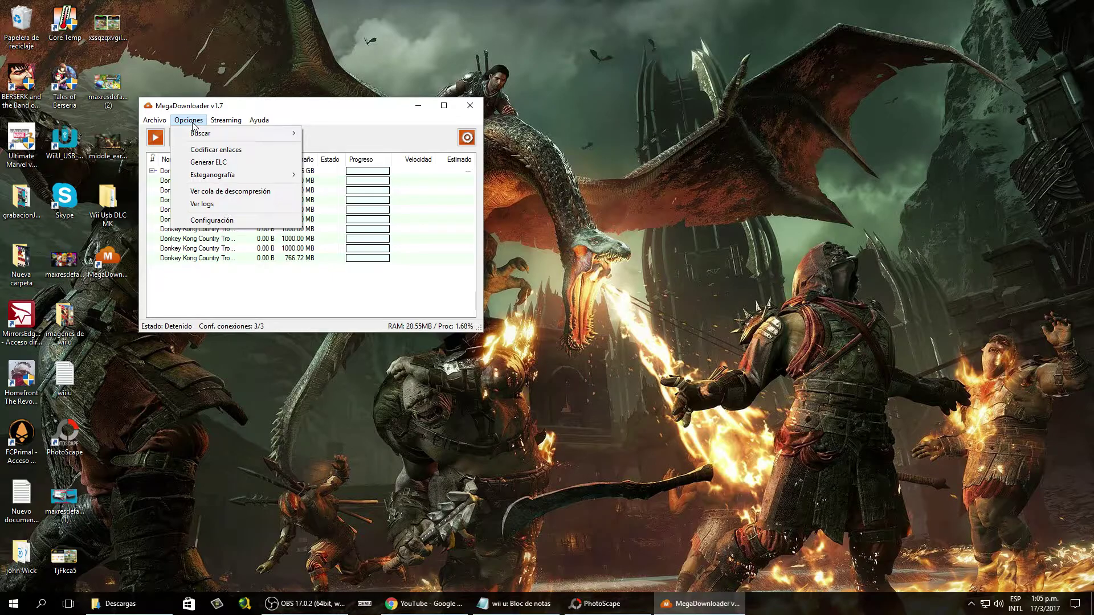
left_click(209, 221)
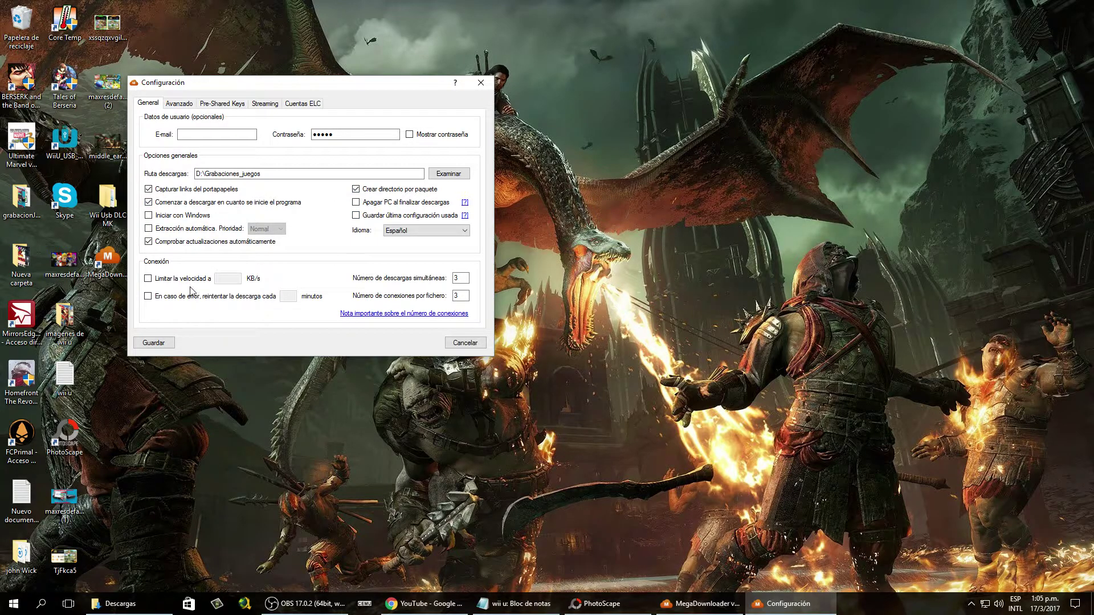
double_click(460, 278)
left_click(156, 347)
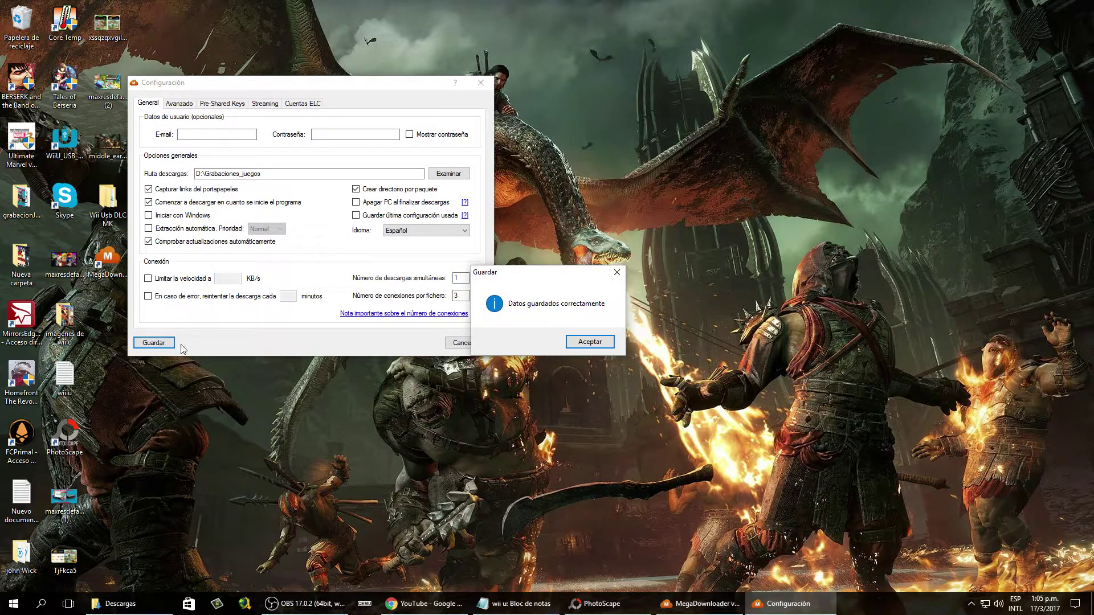
left_click(591, 344)
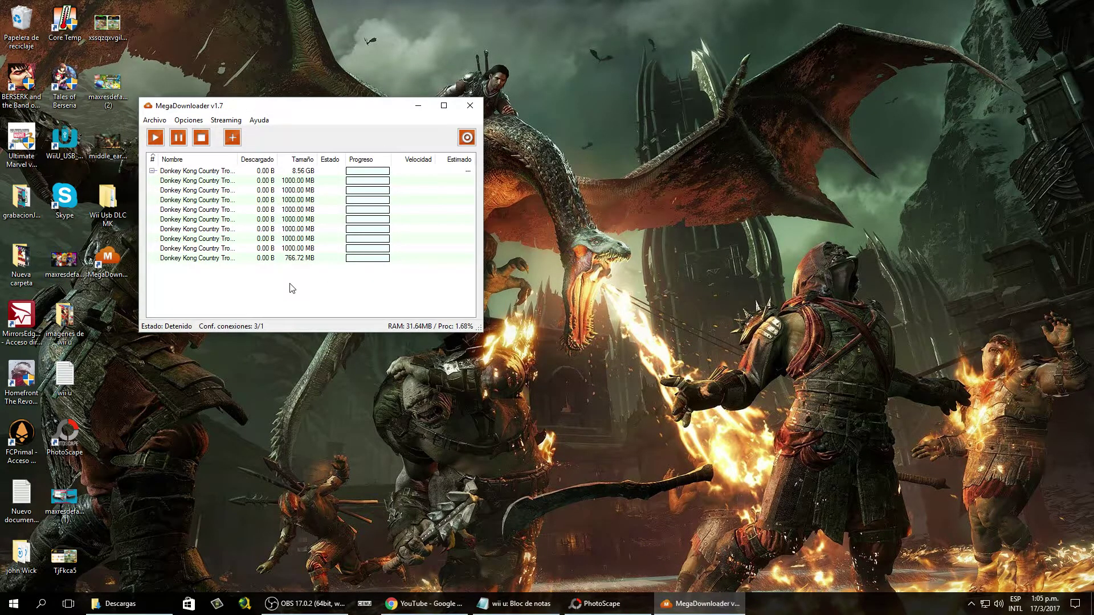
Step: Start the Donkey Kong downloads, then widen the Estado column and sort the list by it
left_click(155, 137)
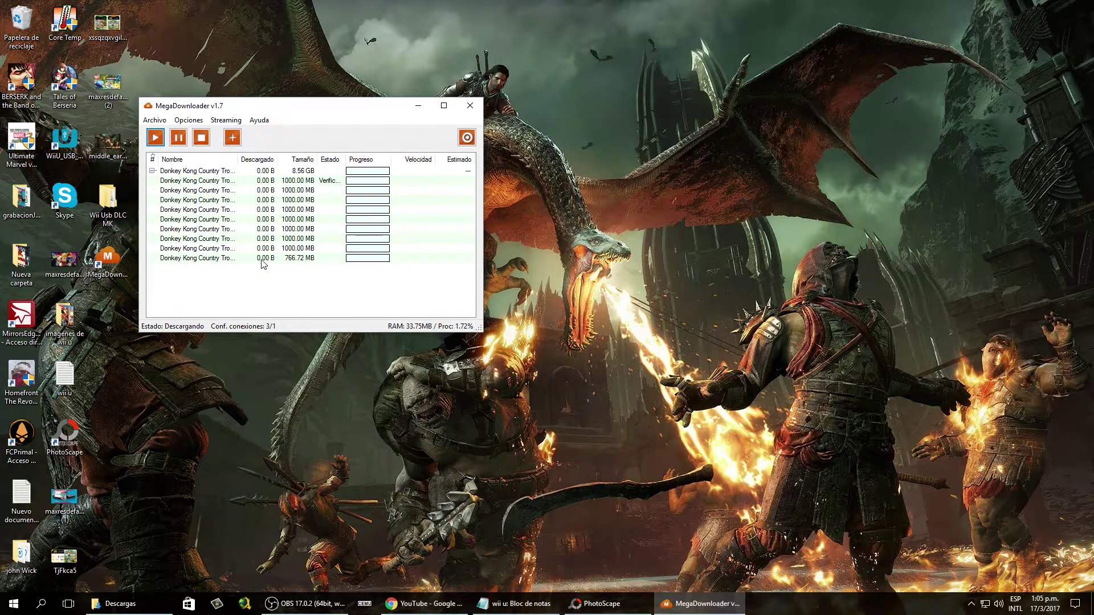
left_click_drag(345, 159, 357, 160)
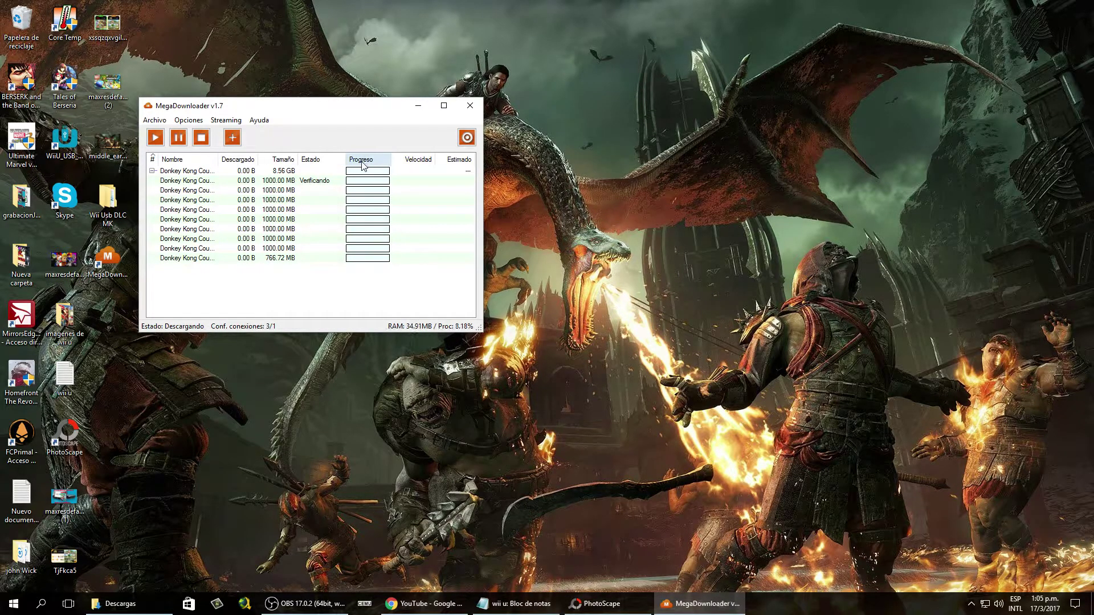
left_click(341, 160)
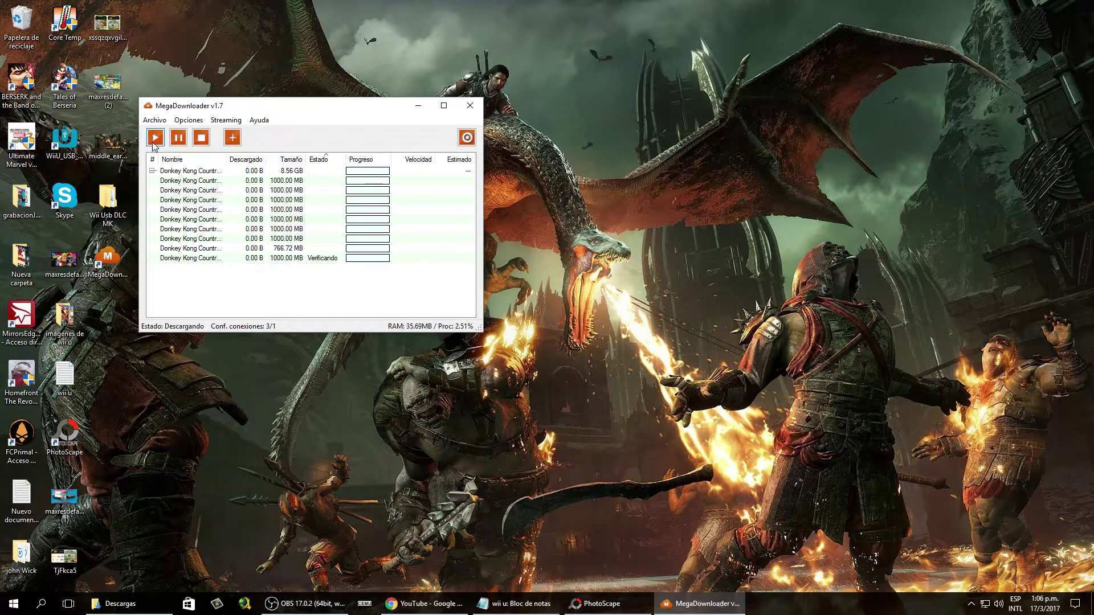
Step: Clear the completed downloads from the list with Limpiar completados
right_click(224, 279)
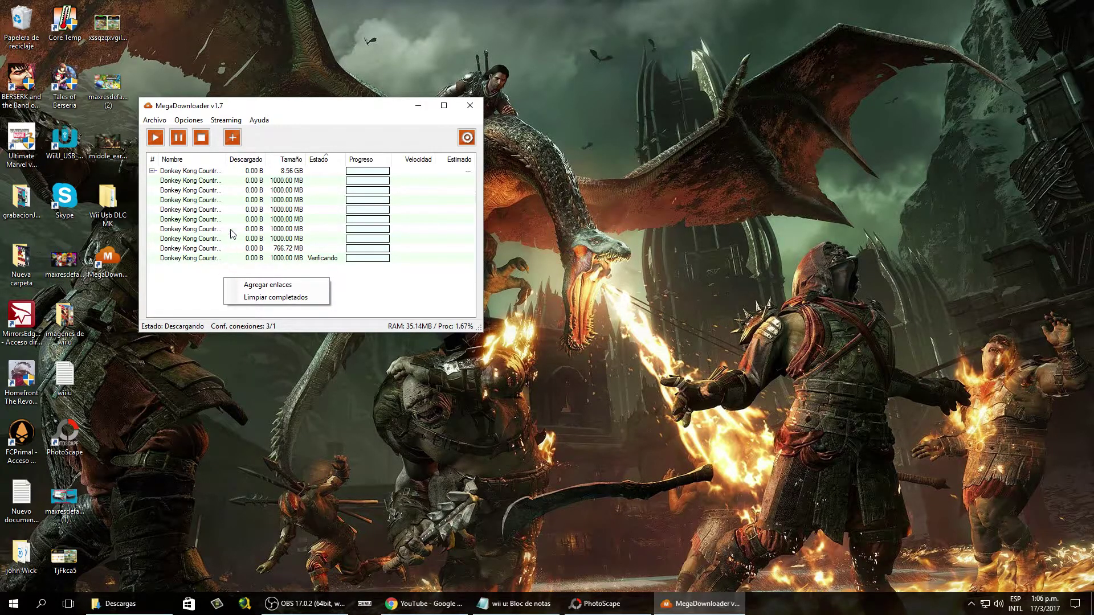
left_click(388, 293)
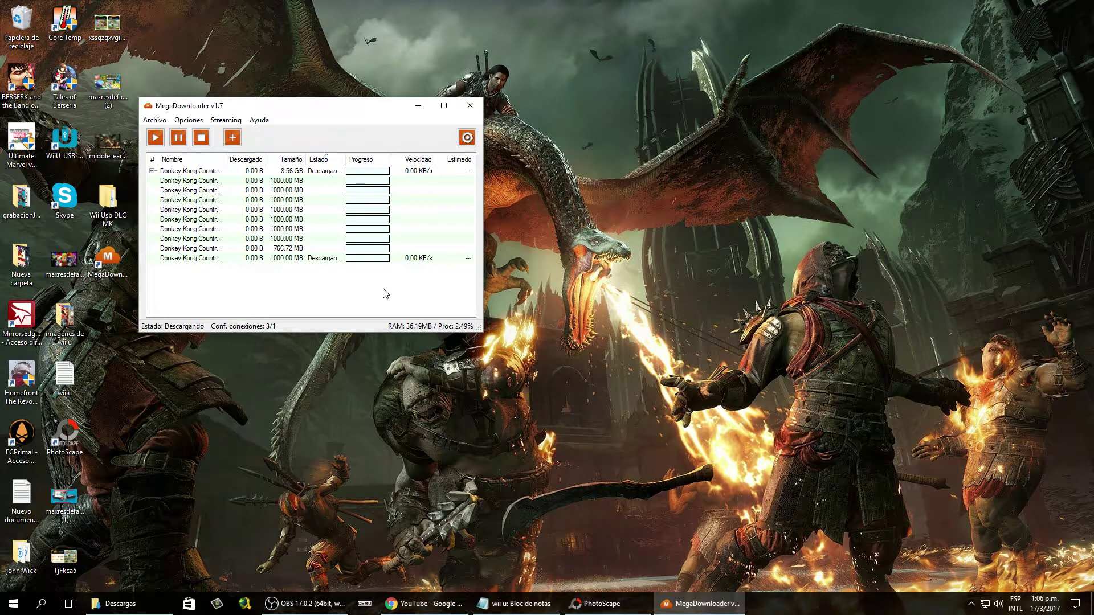
right_click(234, 276)
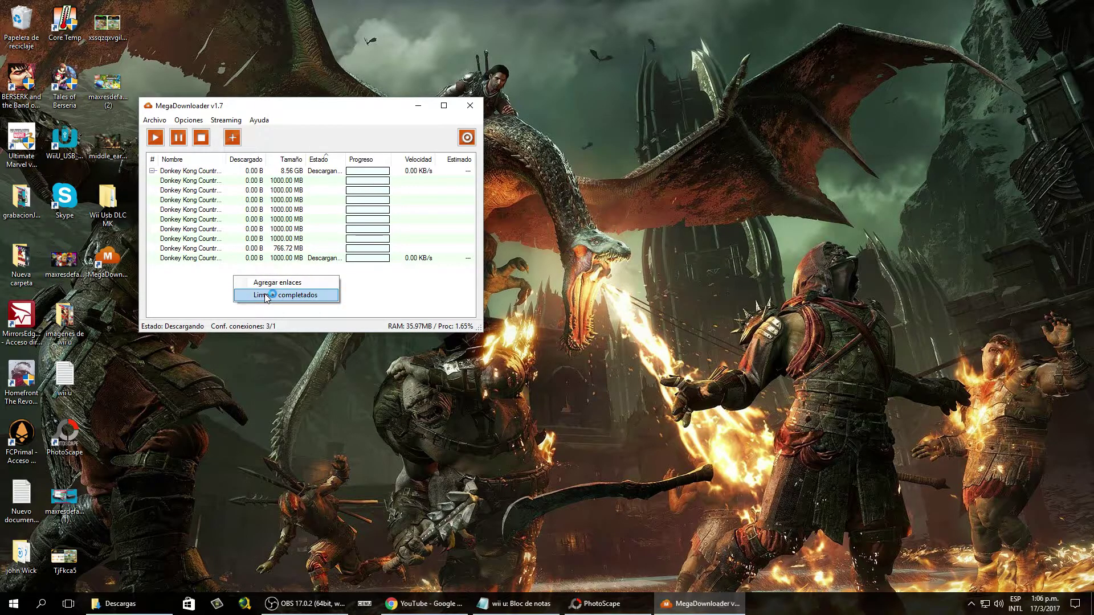
left_click(295, 296)
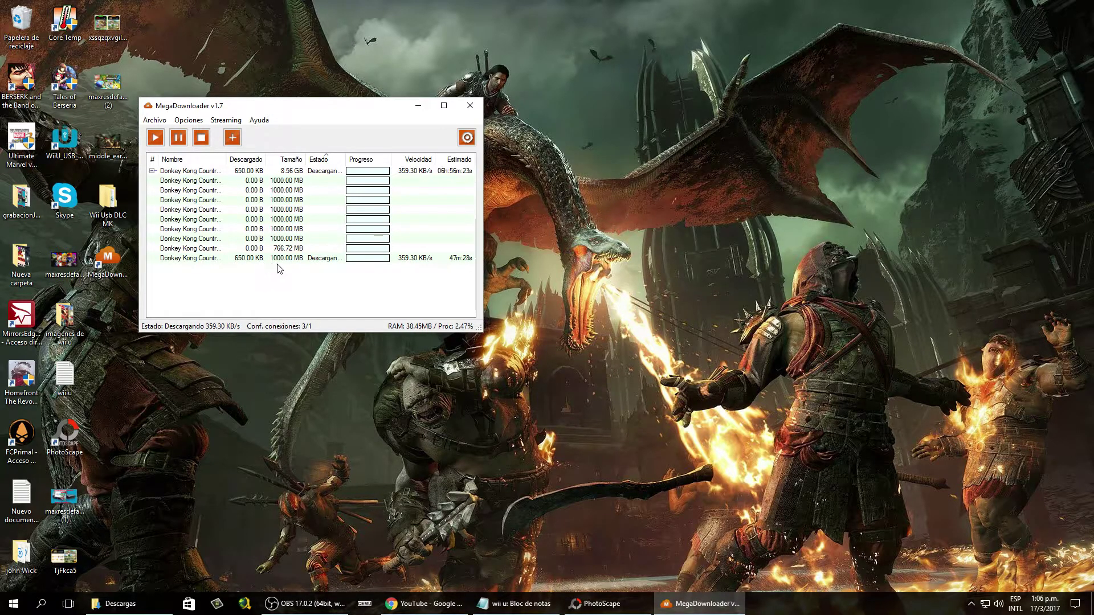
Step: Stop all downloads and close MegaDownloader, confirming the exit
left_click(196, 136)
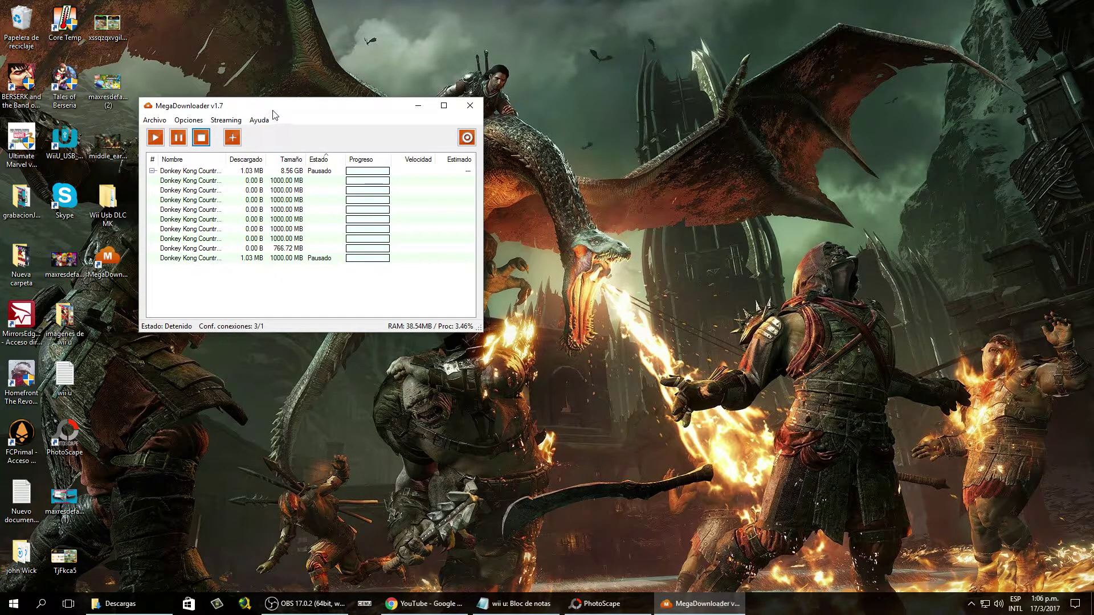
left_click_drag(377, 109, 474, 108)
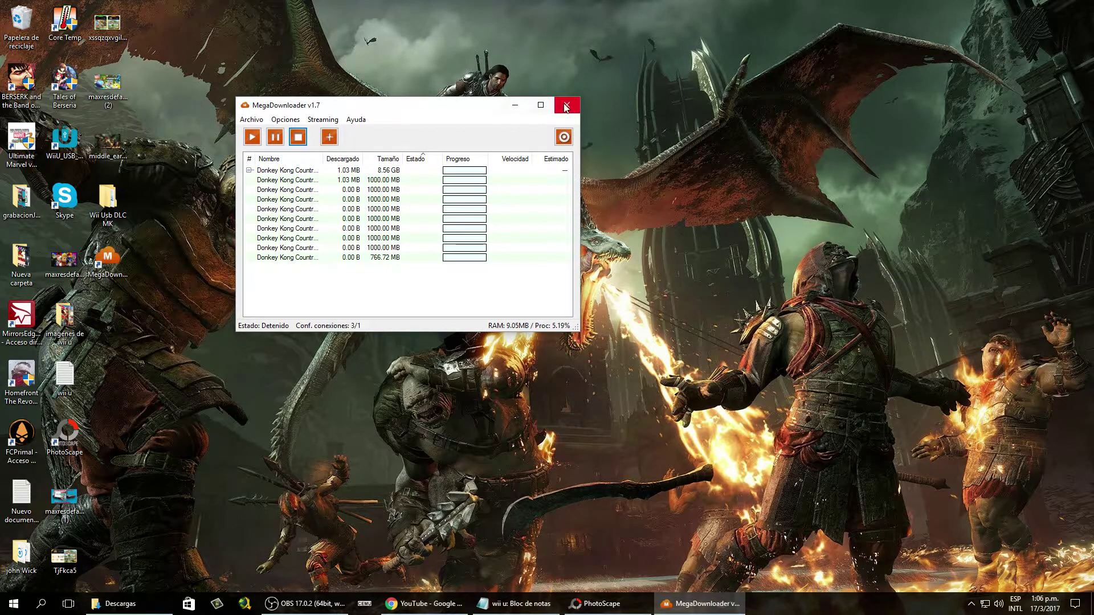
left_click(567, 105)
left_click(535, 337)
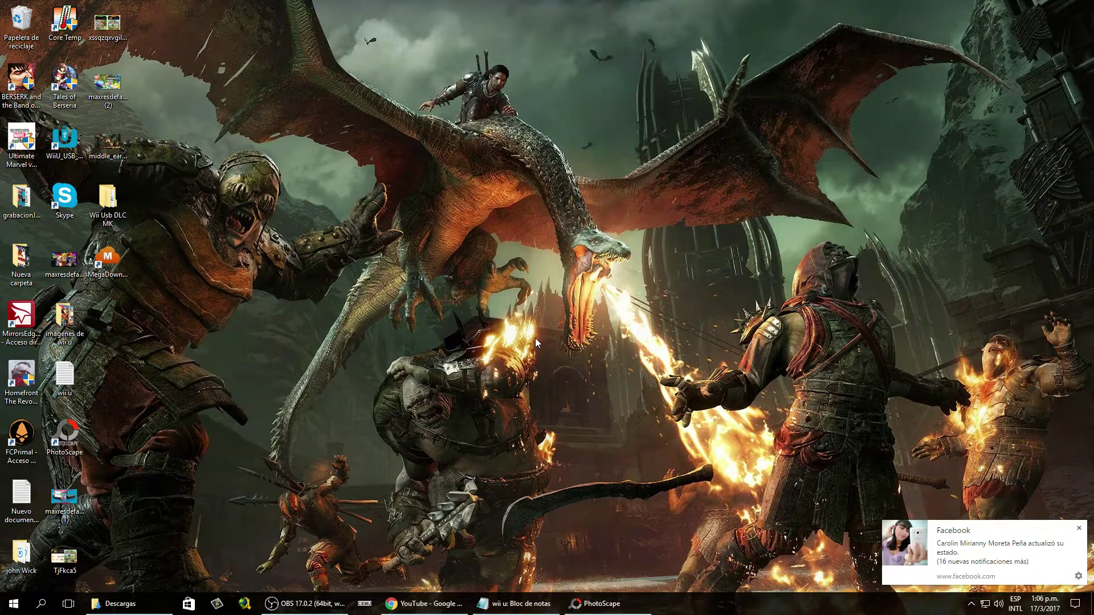
Step: Switch to Chrome and check the latest Cemu release on the cemu emulator page
left_click(451, 607)
left_click(490, 6)
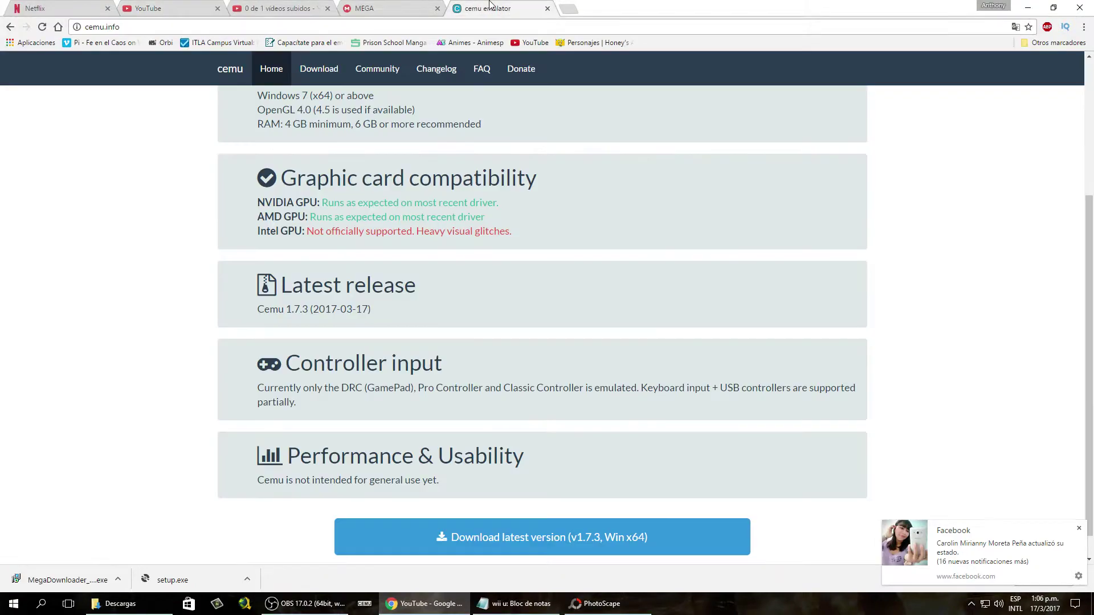
left_click_drag(279, 312, 401, 317)
left_click(439, 321)
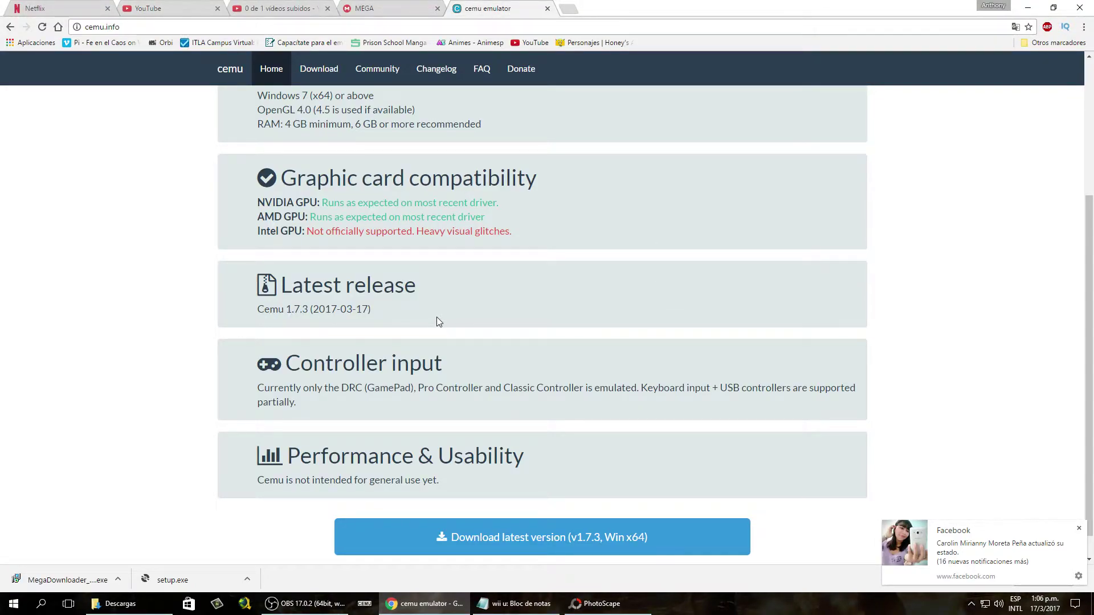